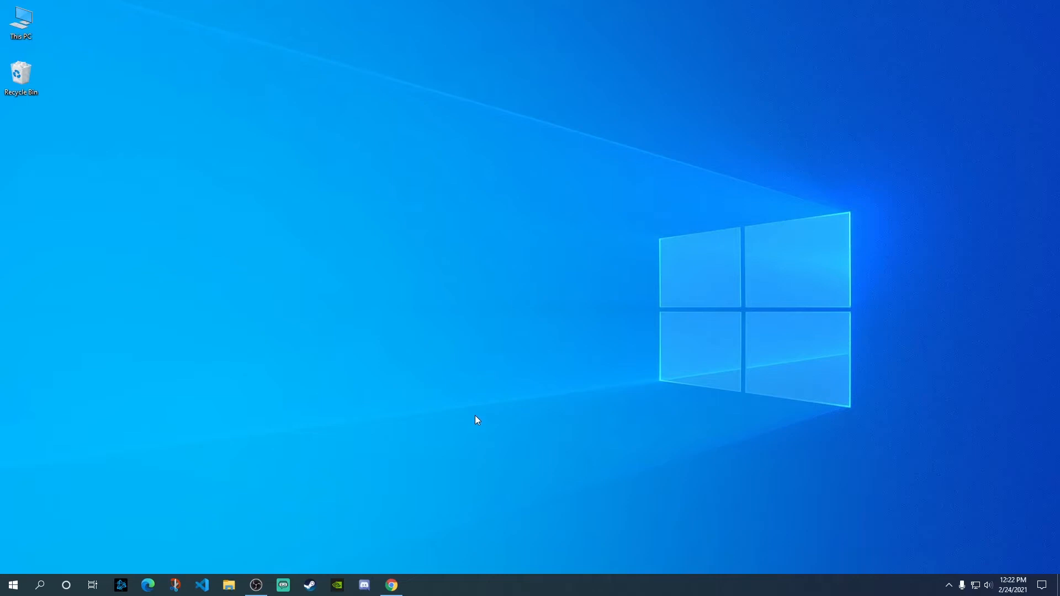
# - Search the web for google forms in Chrome and open the personal version of Google Forms
pyautogui.click(392, 585)
pyautogui.click(118, 26)
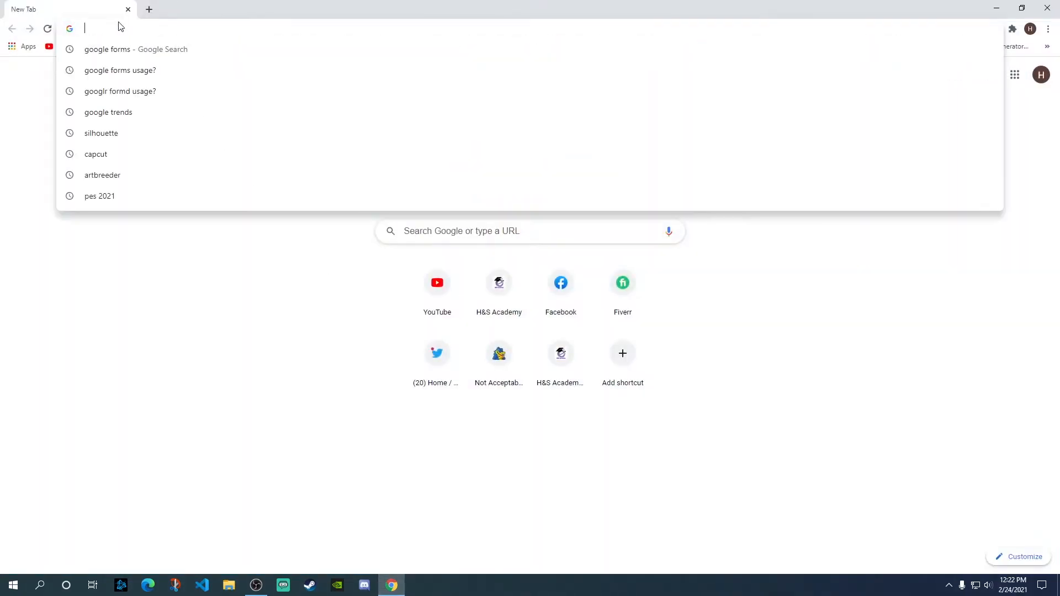
pyautogui.write('google')
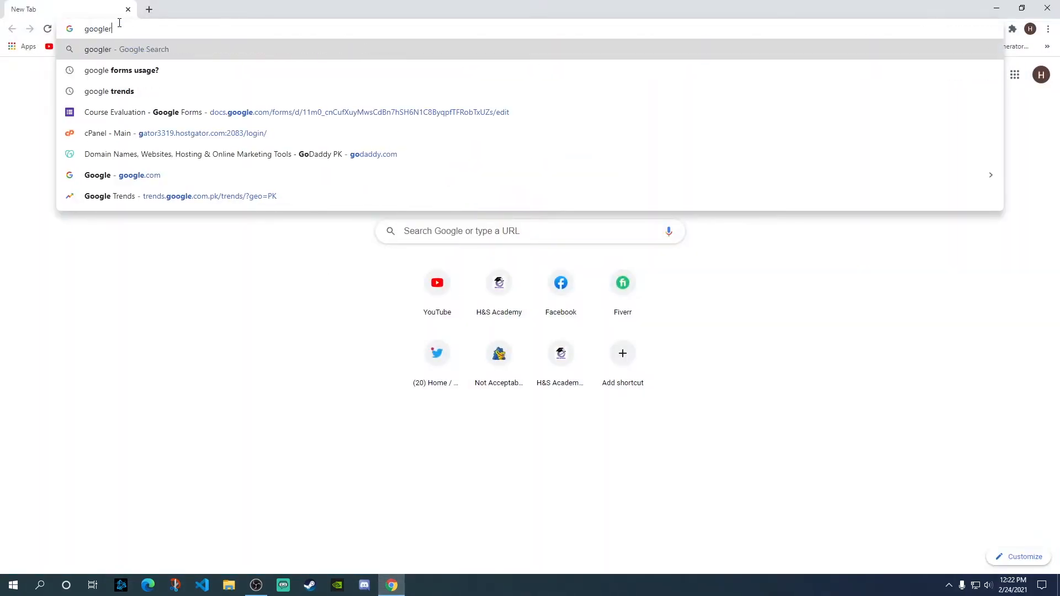
pyautogui.write(' forms')
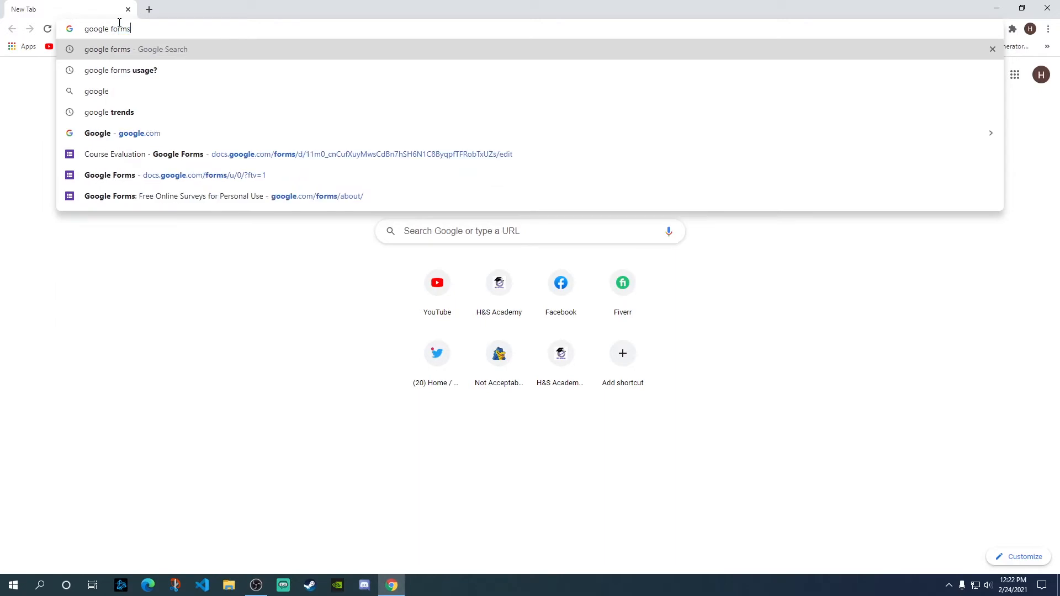
pyautogui.press('Return')
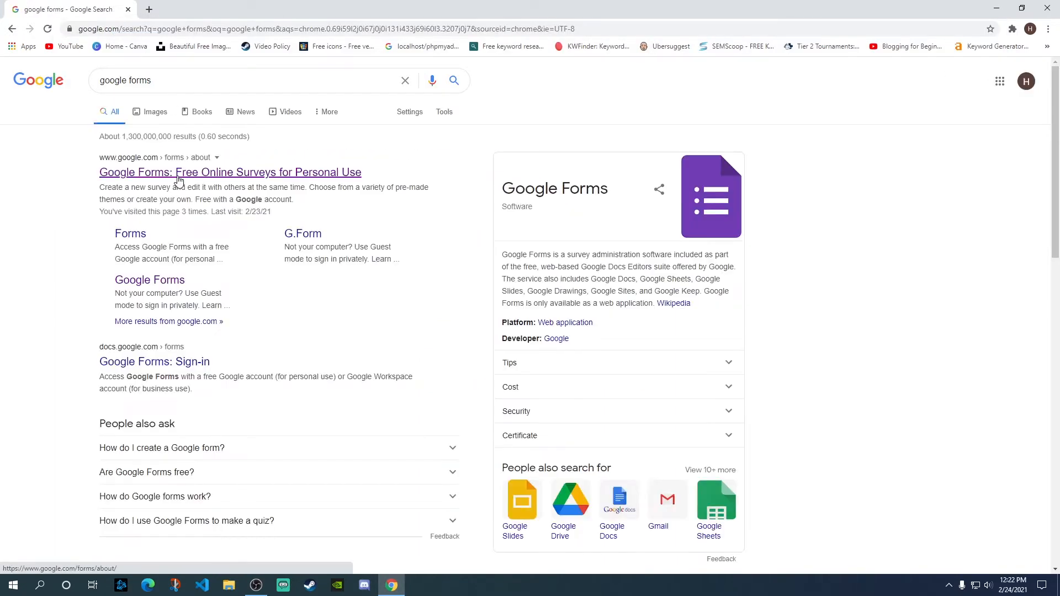
pyautogui.click(213, 175)
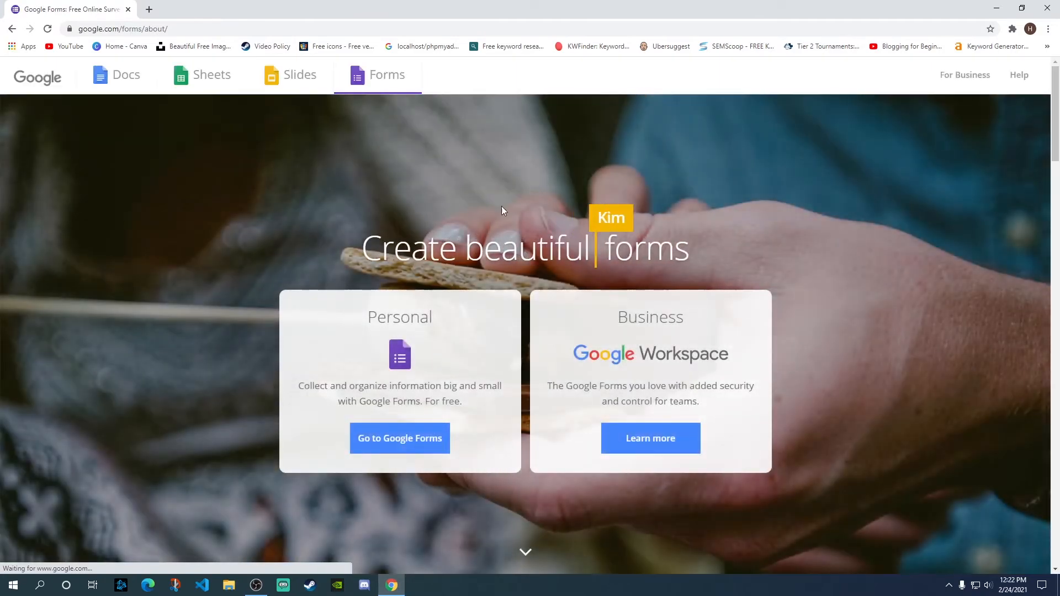
pyautogui.click(398, 444)
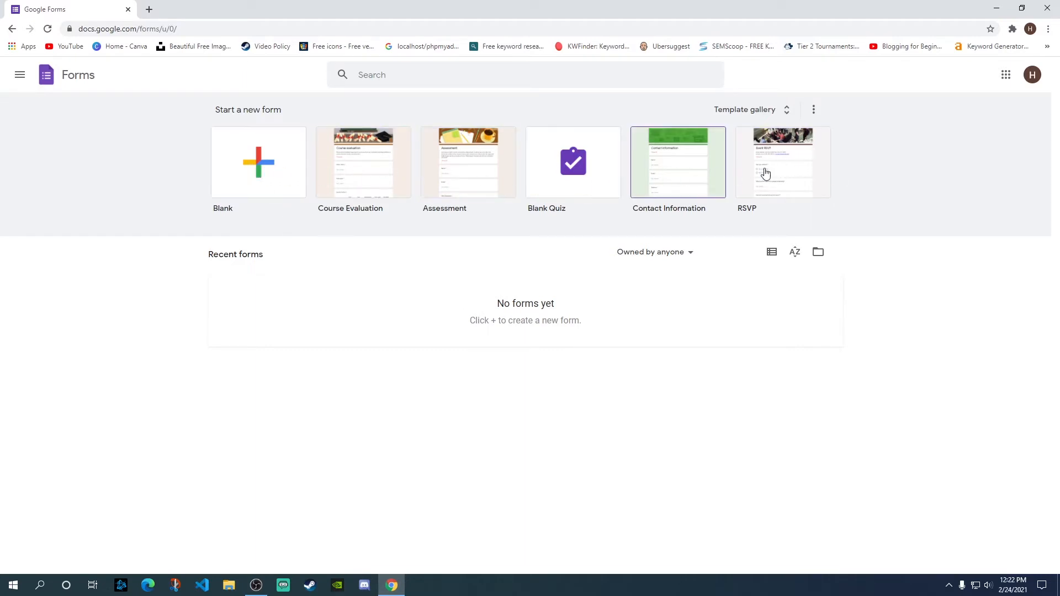
# - Open the template gallery and look through the Personal, Work and Education form templates
pyautogui.click(738, 112)
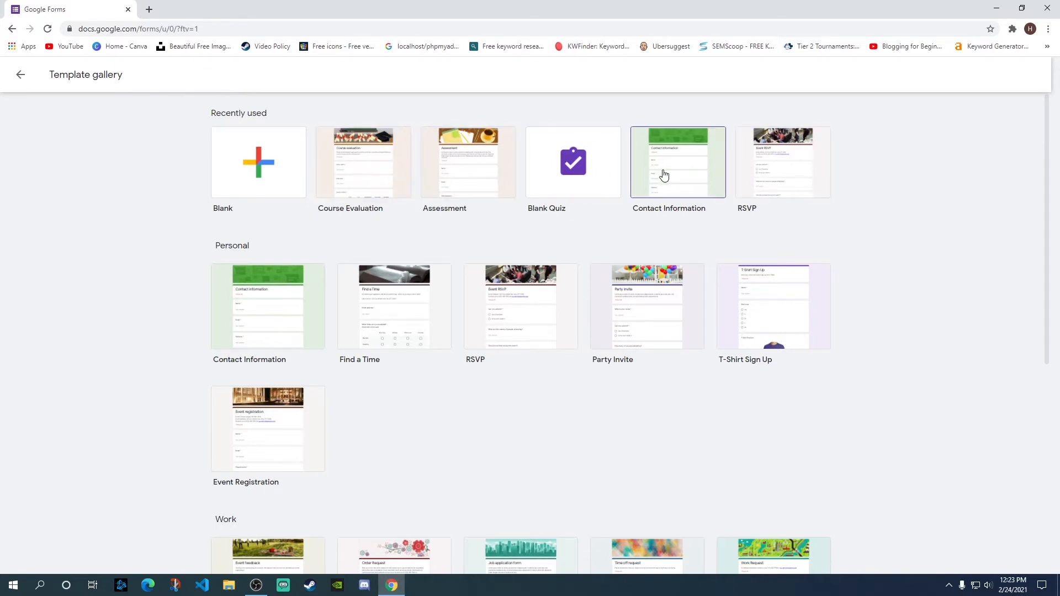
pyautogui.scroll(-1, 374, 214)
pyautogui.scroll(-1, 469, 337)
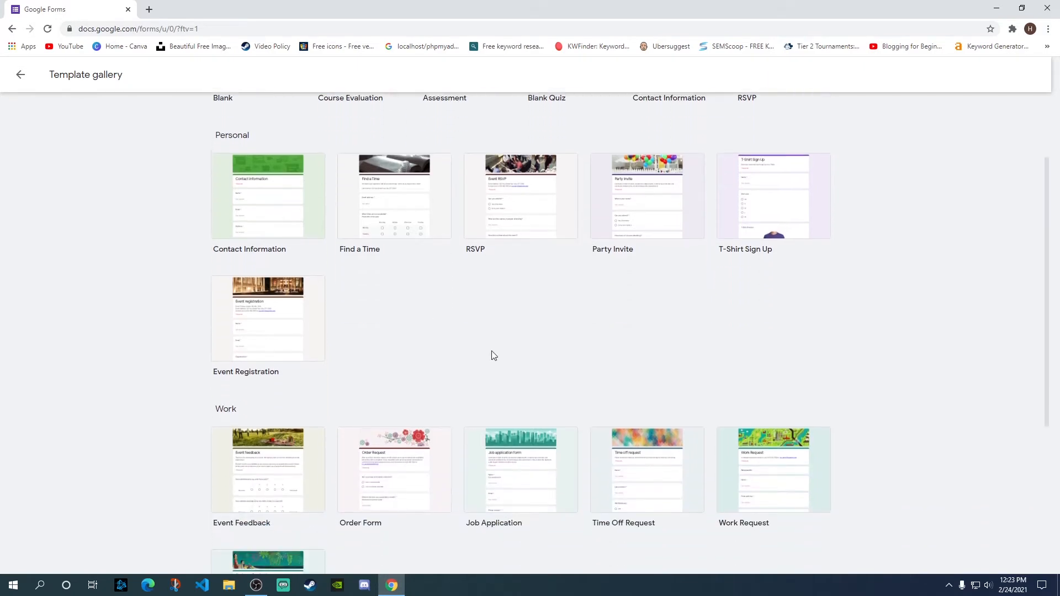
pyautogui.scroll(-1, 494, 356)
pyautogui.scroll(1, 467, 313)
pyautogui.scroll(-3, 464, 311)
pyautogui.scroll(-2, 453, 320)
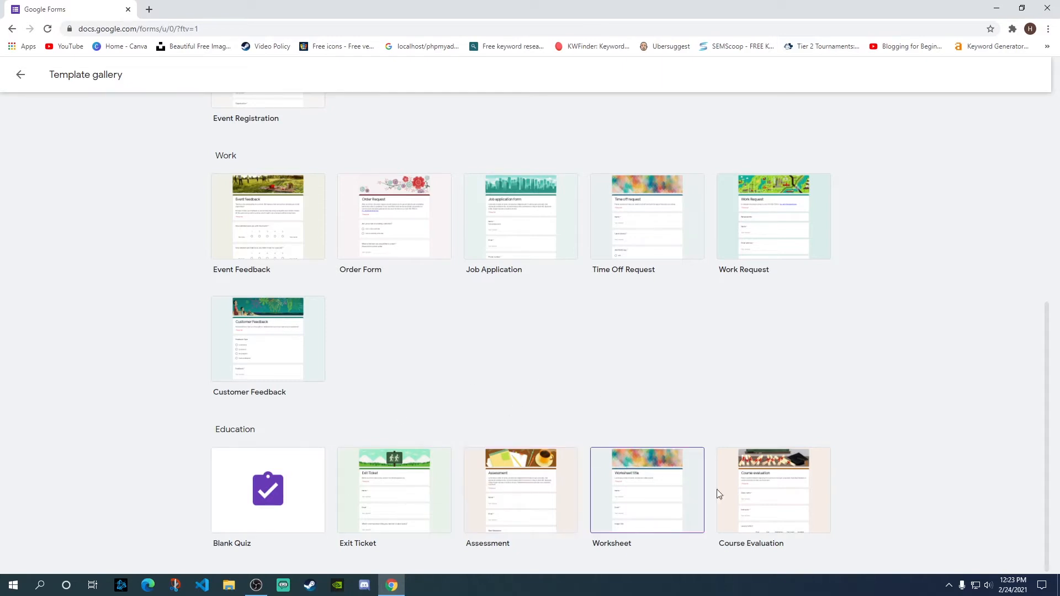
pyautogui.scroll(2, 594, 377)
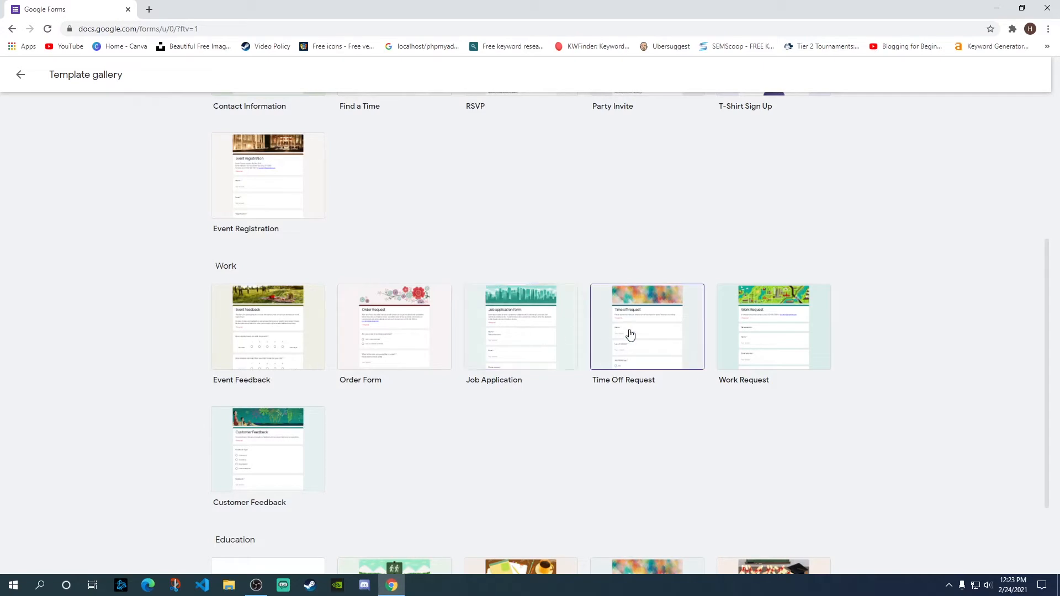
pyautogui.scroll(4, 585, 424)
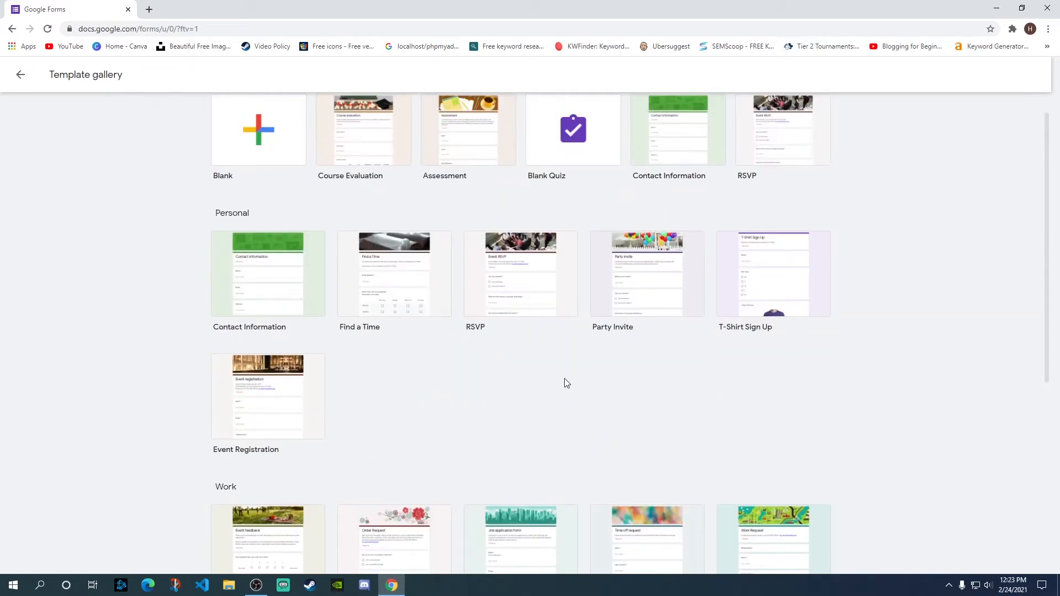
pyautogui.scroll(1, 566, 382)
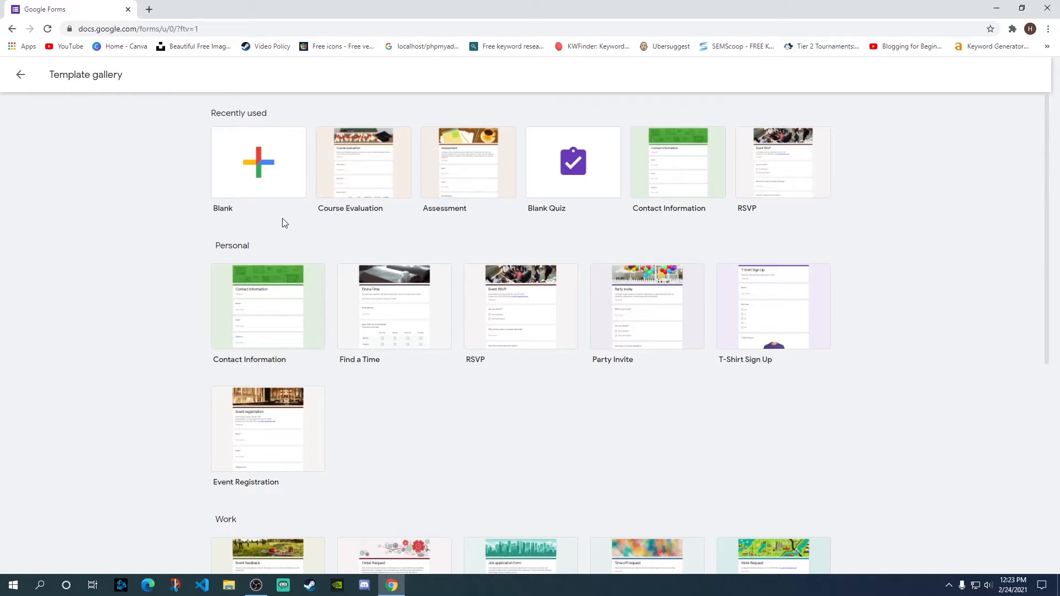
# - Create a blank form and title it Sample
pyautogui.click(535, 321)
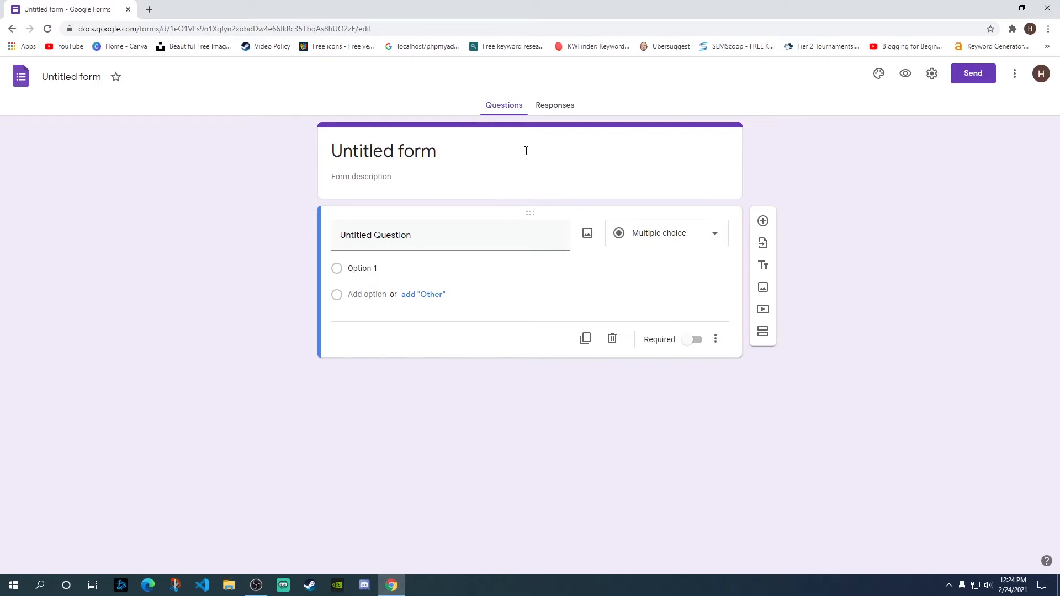
pyautogui.click(410, 153)
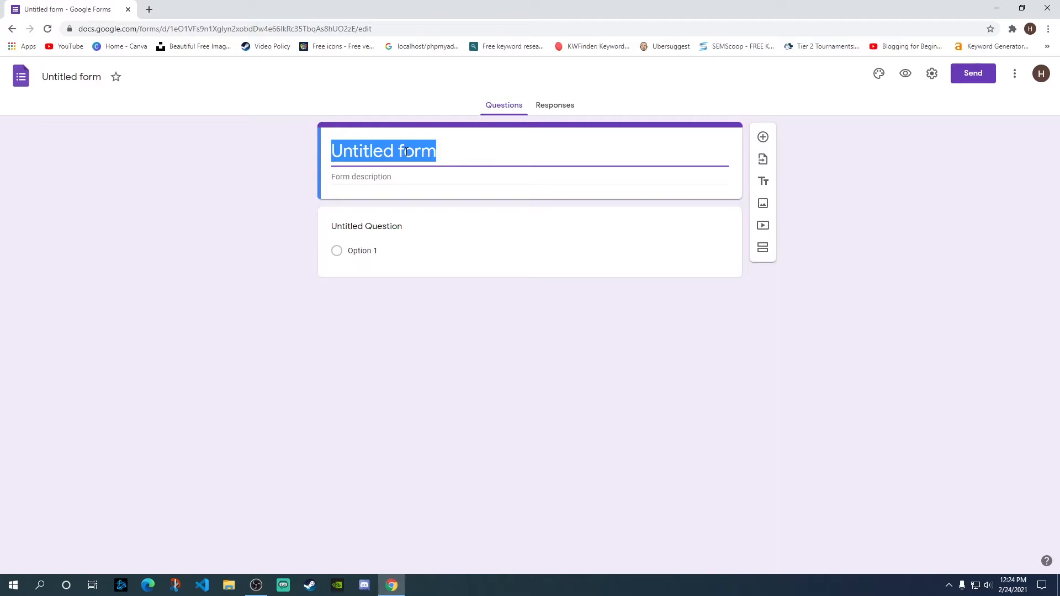
pyautogui.write('Sampler')
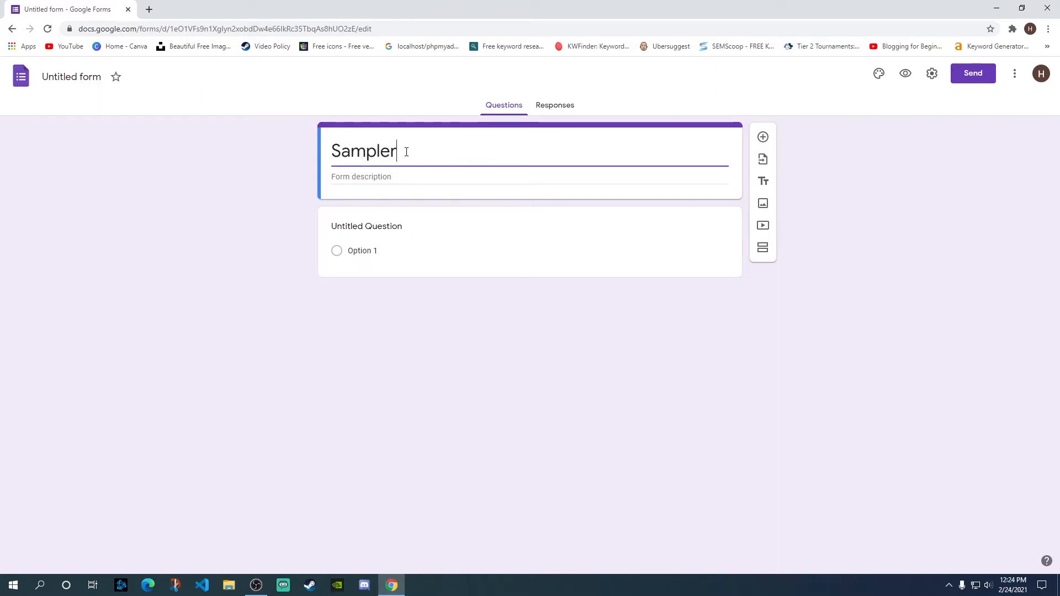
pyautogui.press('BackSpace')
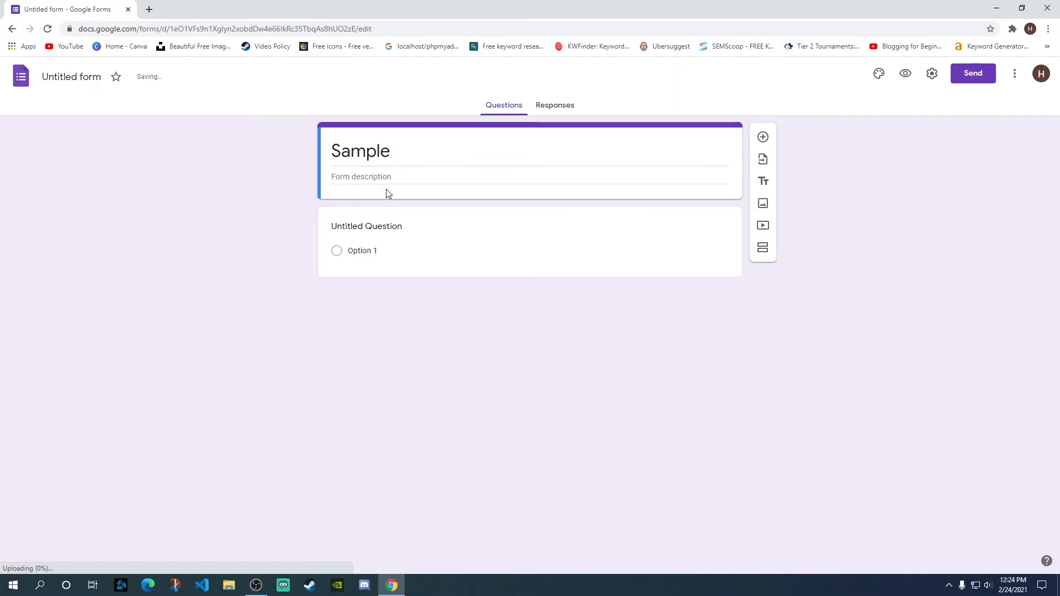
# - Enter H&S Academy as the form description
pyautogui.click(377, 178)
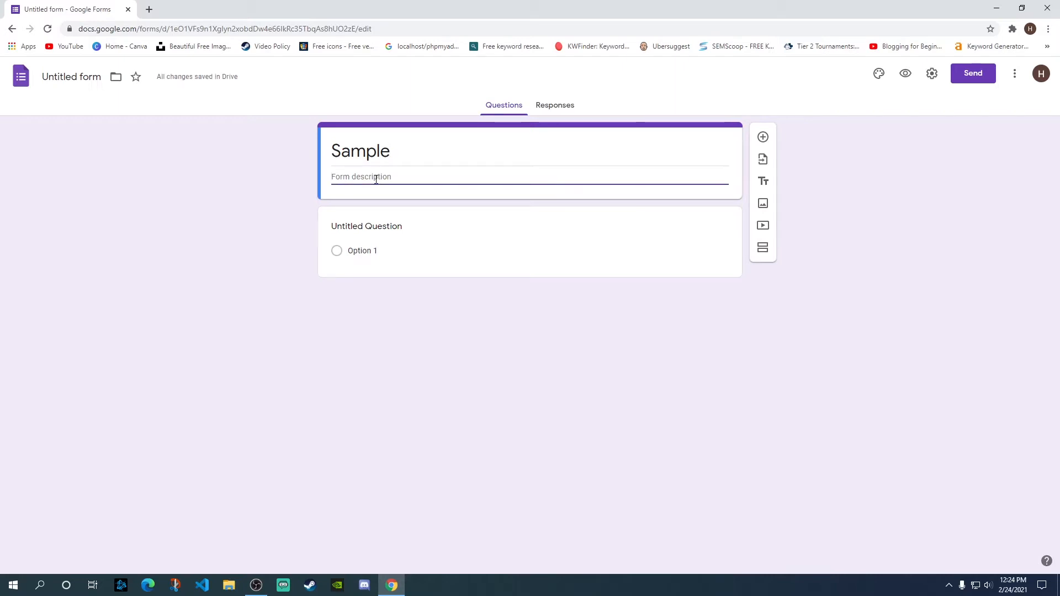
pyautogui.write('H&S ')
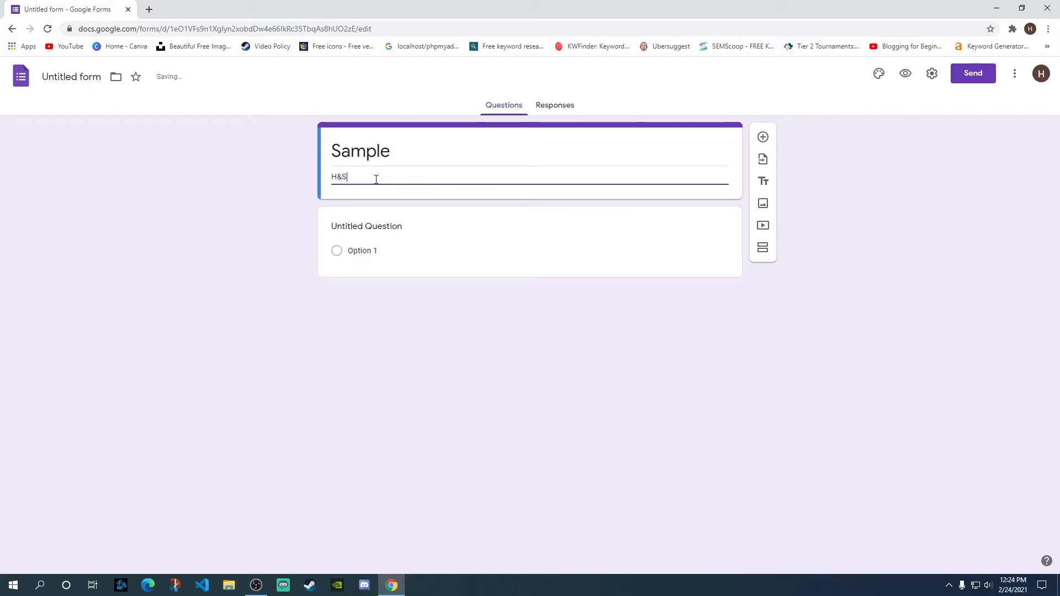
pyautogui.write('Academy')
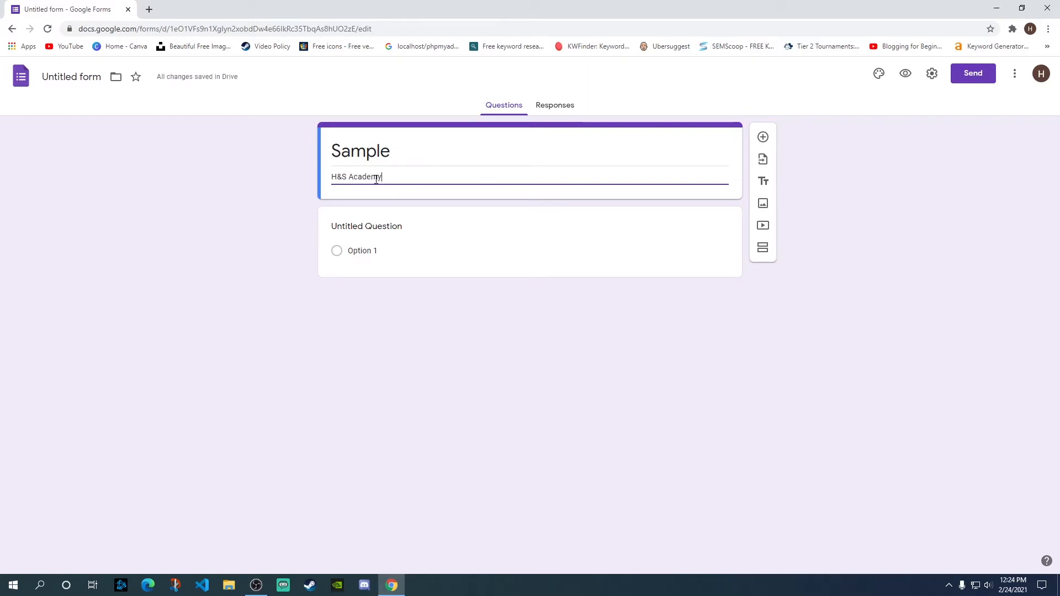
pyautogui.click(475, 327)
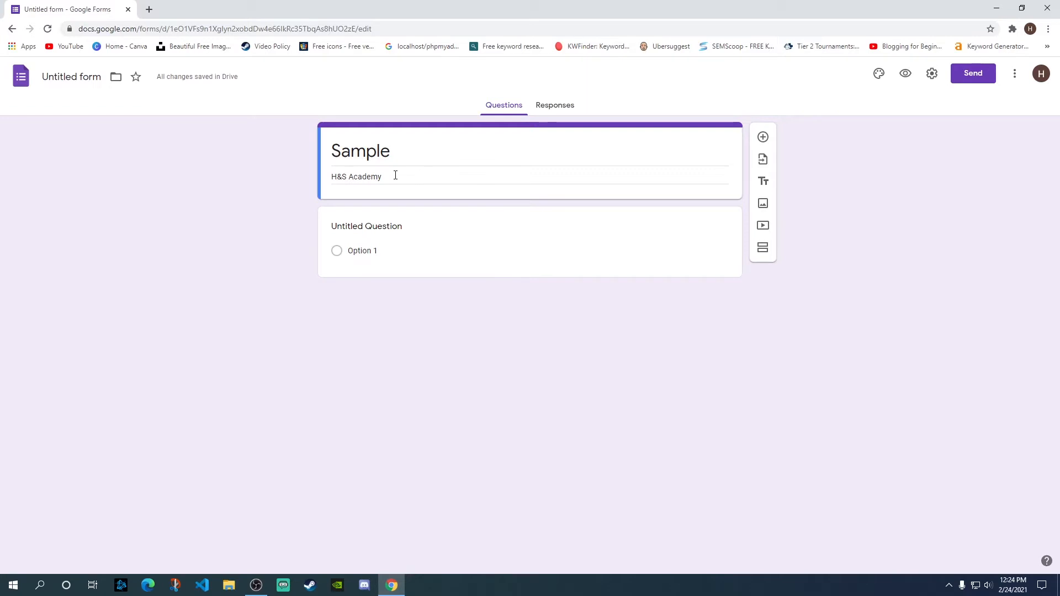
# - Copy the form description's text and paste it over the form title so it reads H&S Academy
pyautogui.moveTo(395, 176); pyautogui.dragTo(300, 172)
pyautogui.hotkey('ctrl', 'c')
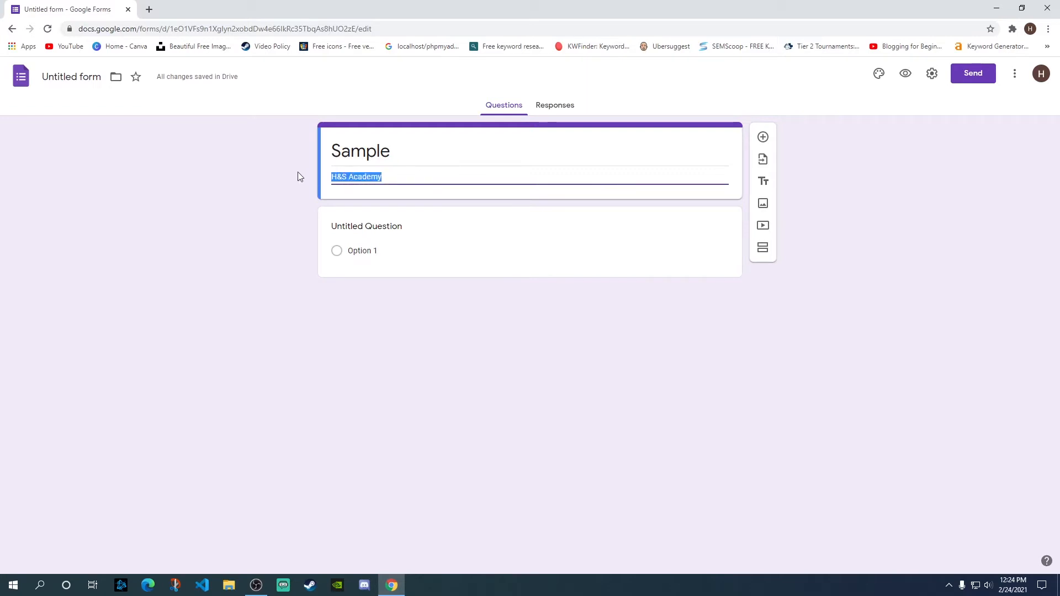
pyautogui.doubleClick(352, 147)
pyautogui.hotkey('ctrl', 'v')
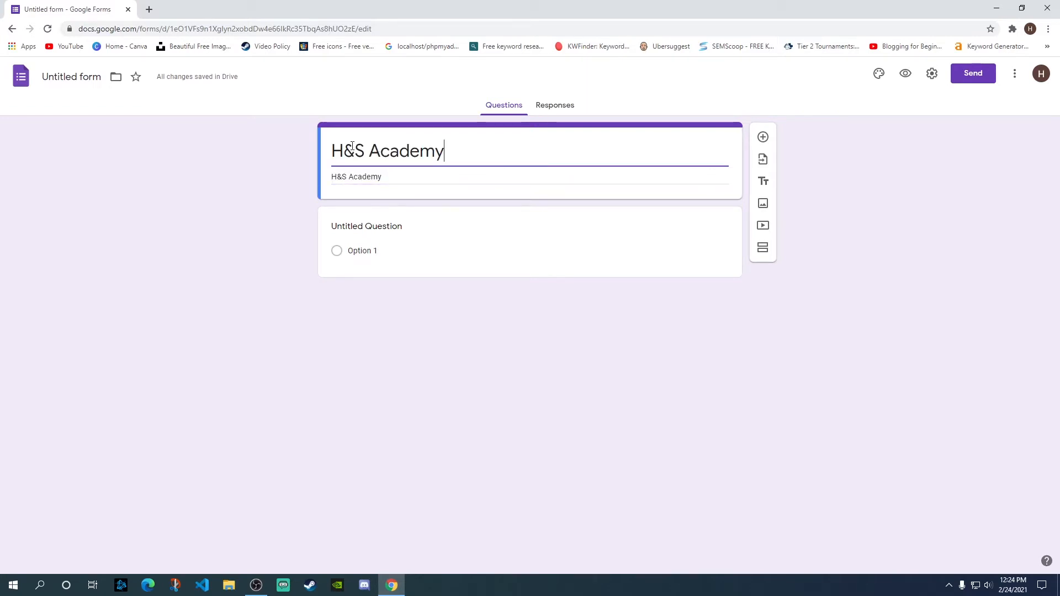
# - Replace the form description with "Tech and Informational content"
pyautogui.tripleClick(372, 179)
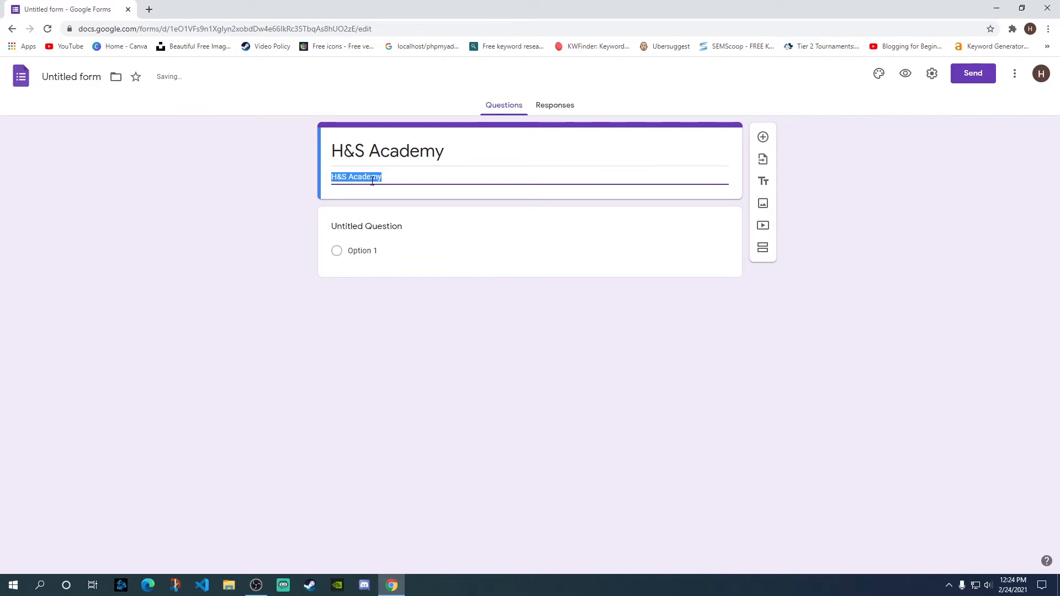
pyautogui.write('Tehc')
pyautogui.write('ch ')
pyautogui.write('and ')
pyautogui.write('Informa')
pyautogui.write('tiona')
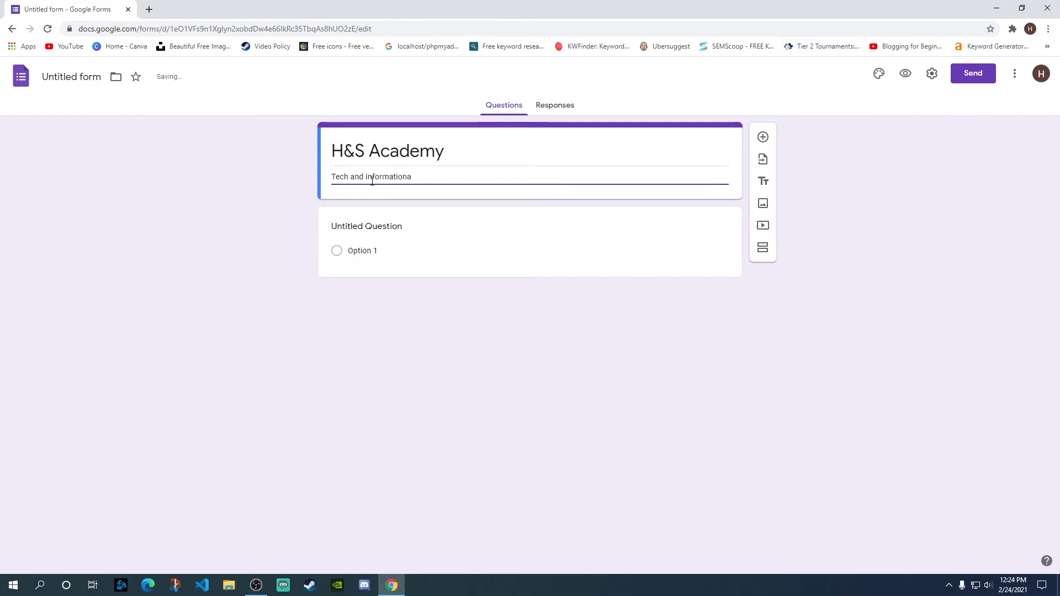
pyautogui.write('l content')
pyautogui.click(480, 350)
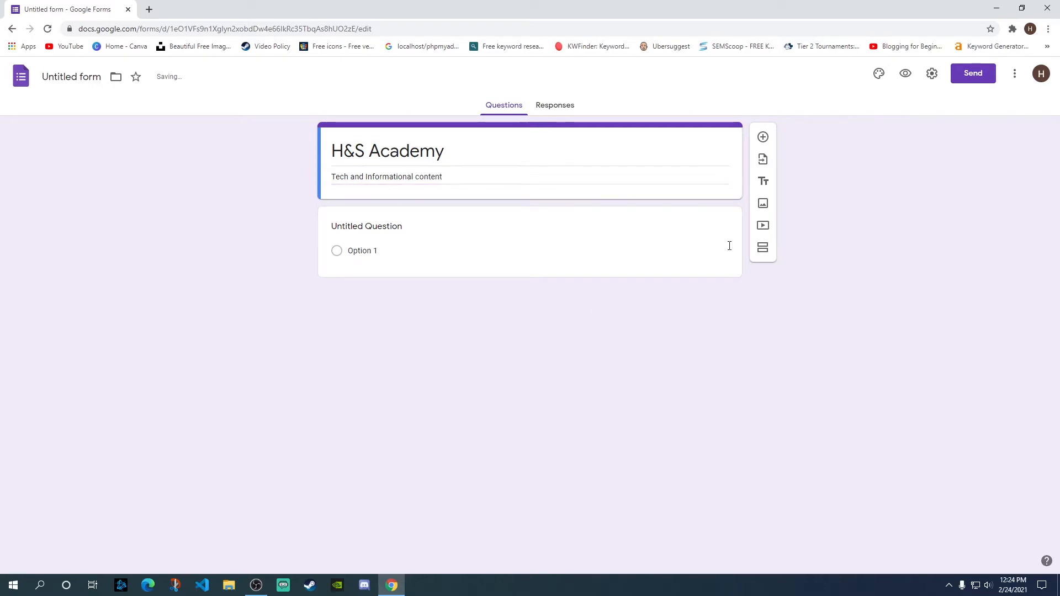
pyautogui.tripleClick(412, 158)
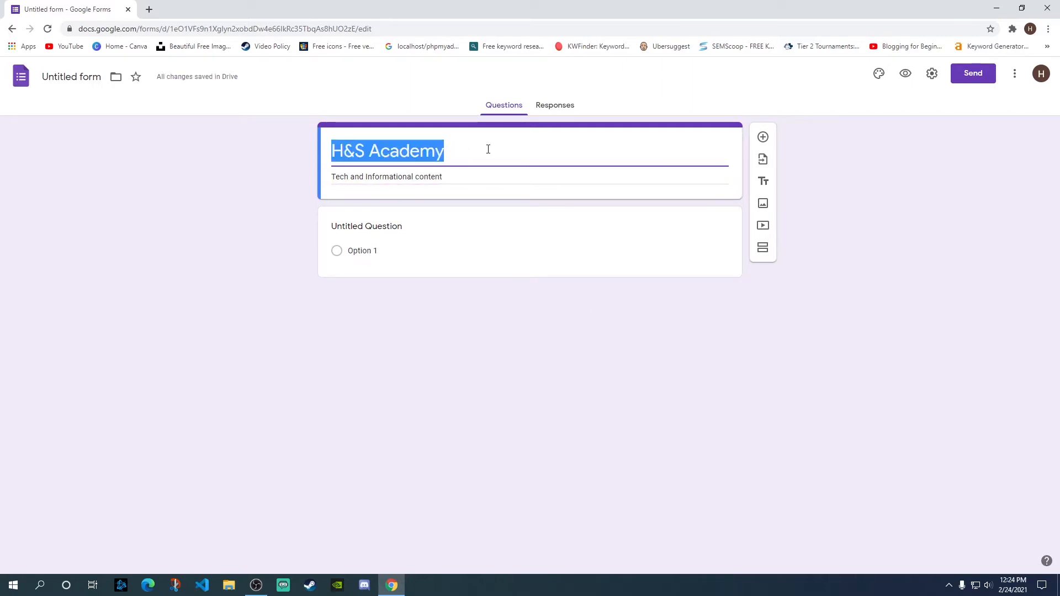
pyautogui.click(364, 173)
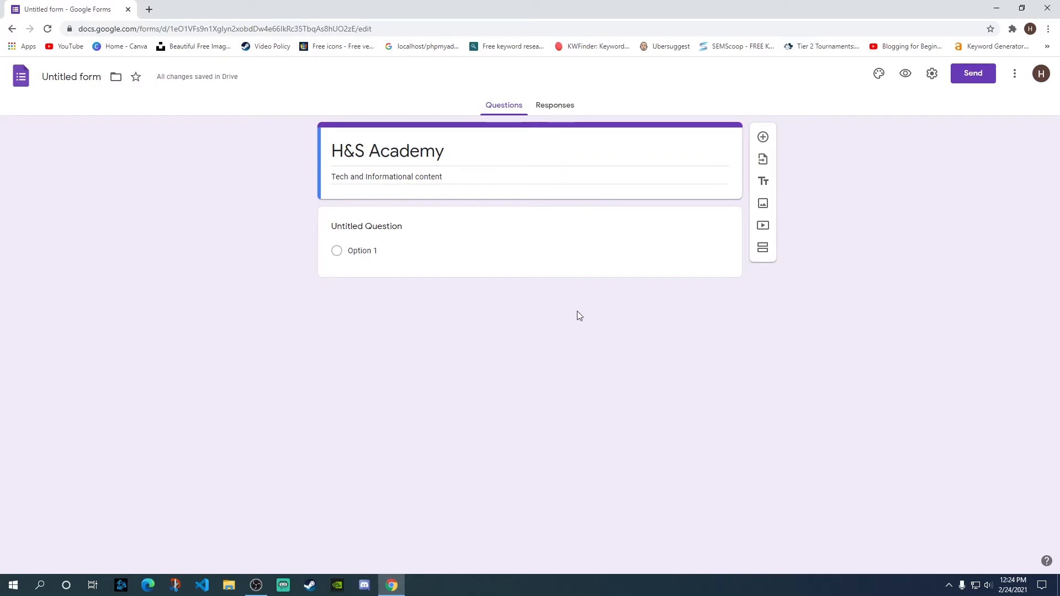
# - Set the text of the untitled question to "First Question?"
pyautogui.click(365, 226)
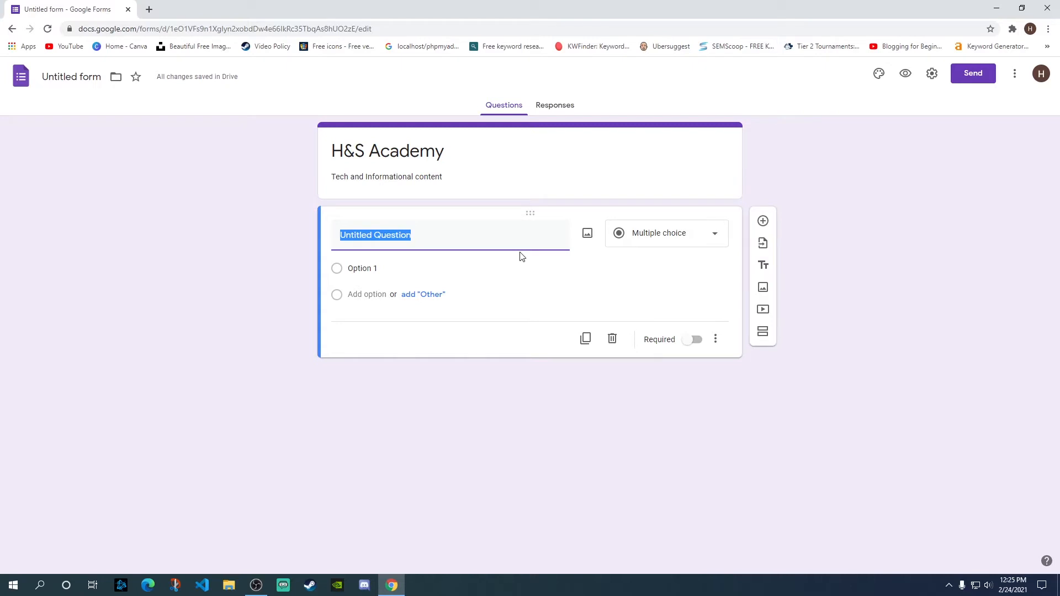
pyautogui.write('First')
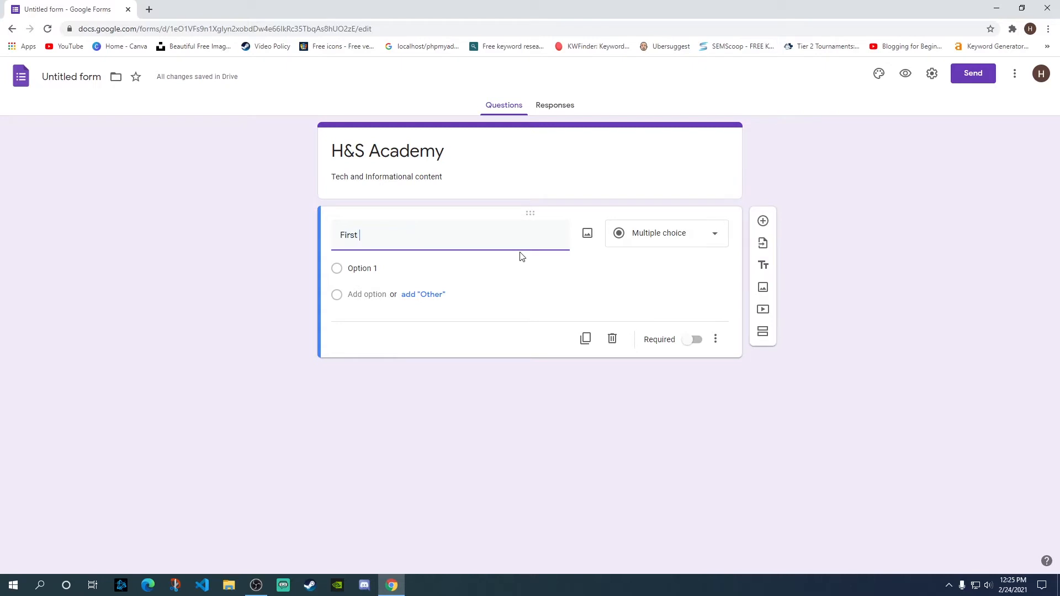
pyautogui.write(' Q')
# - Review the image sources for the question, including camera, URL, Photos, Google Drive and Google Image Search, and leave without inserting an image
pyautogui.click(589, 236)
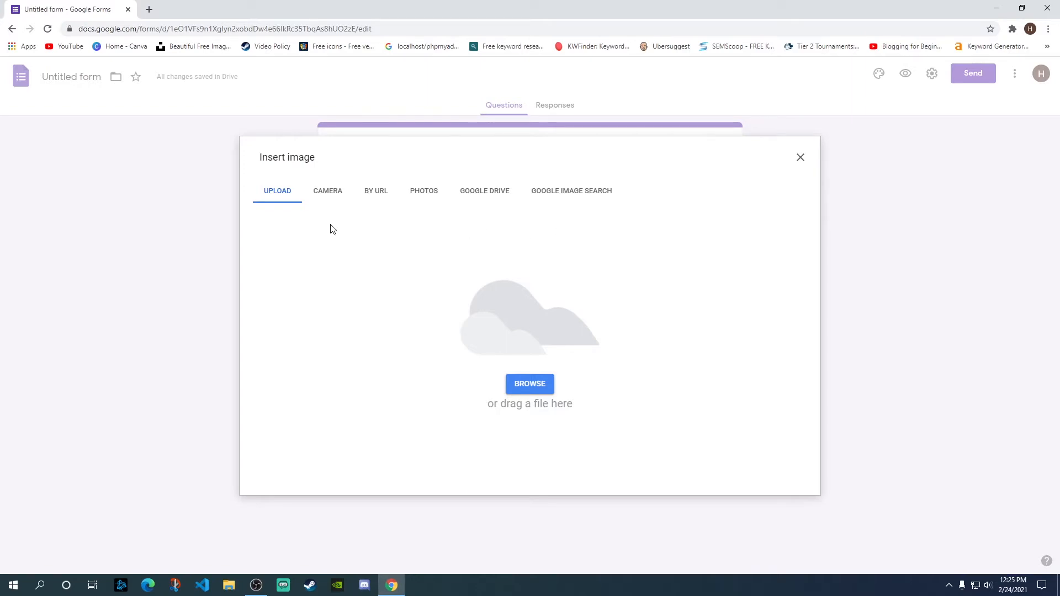
pyautogui.click(330, 195)
pyautogui.click(373, 194)
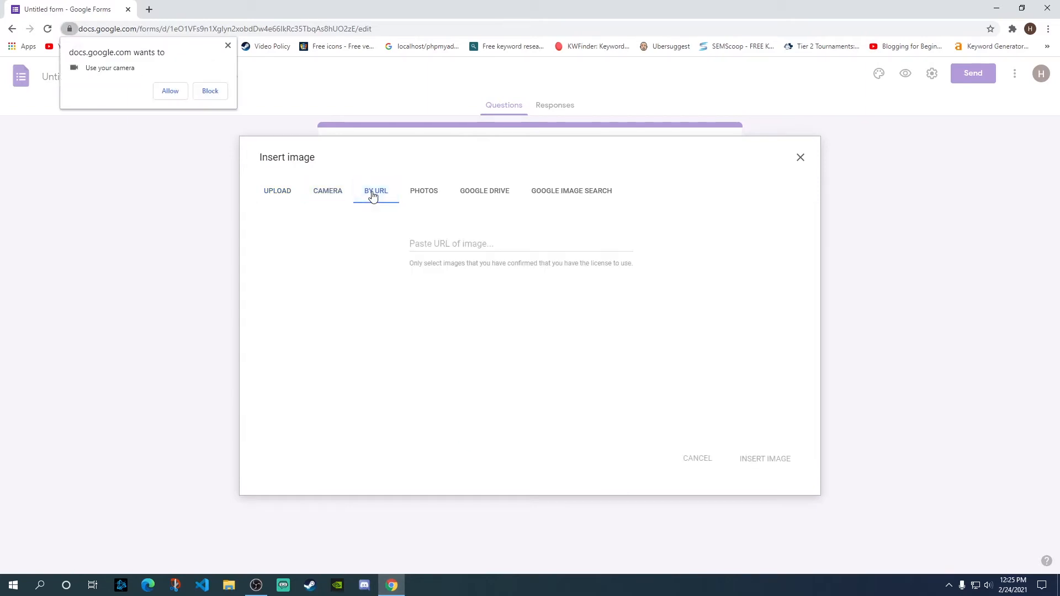
pyautogui.click(228, 46)
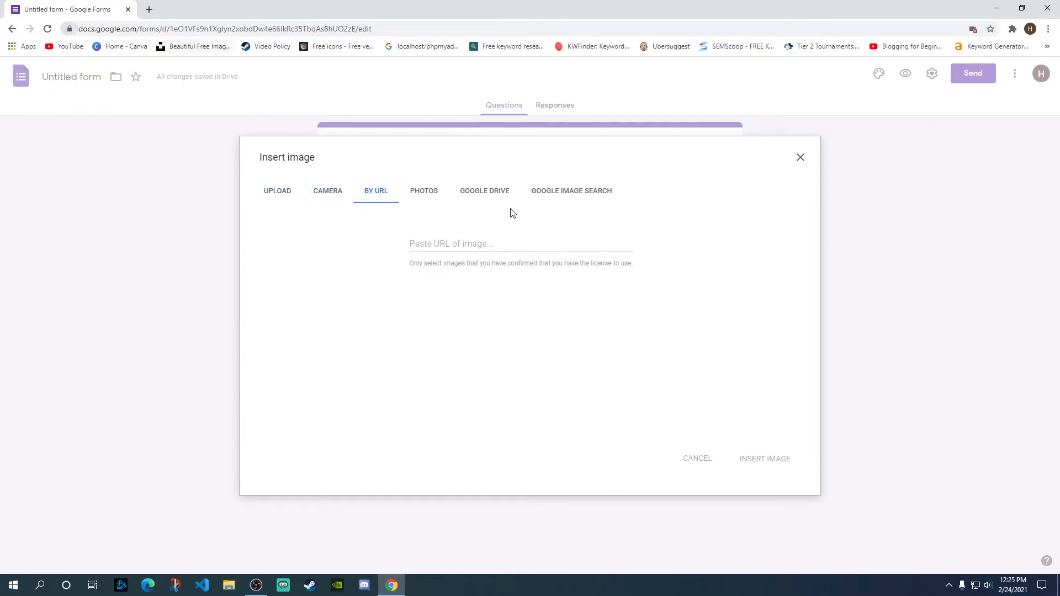
pyautogui.click(426, 200)
pyautogui.click(486, 193)
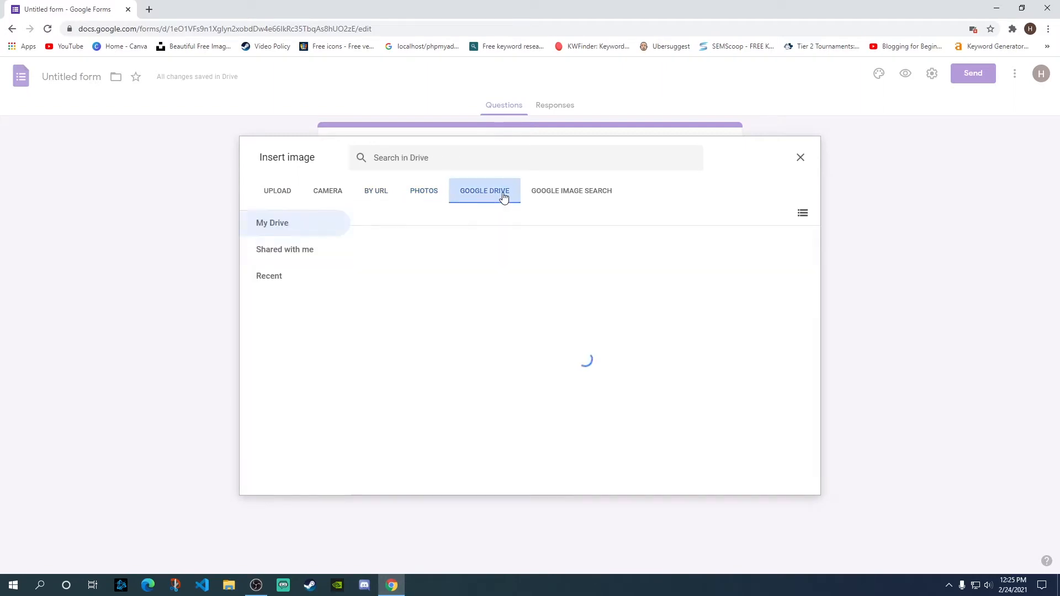
pyautogui.click(567, 198)
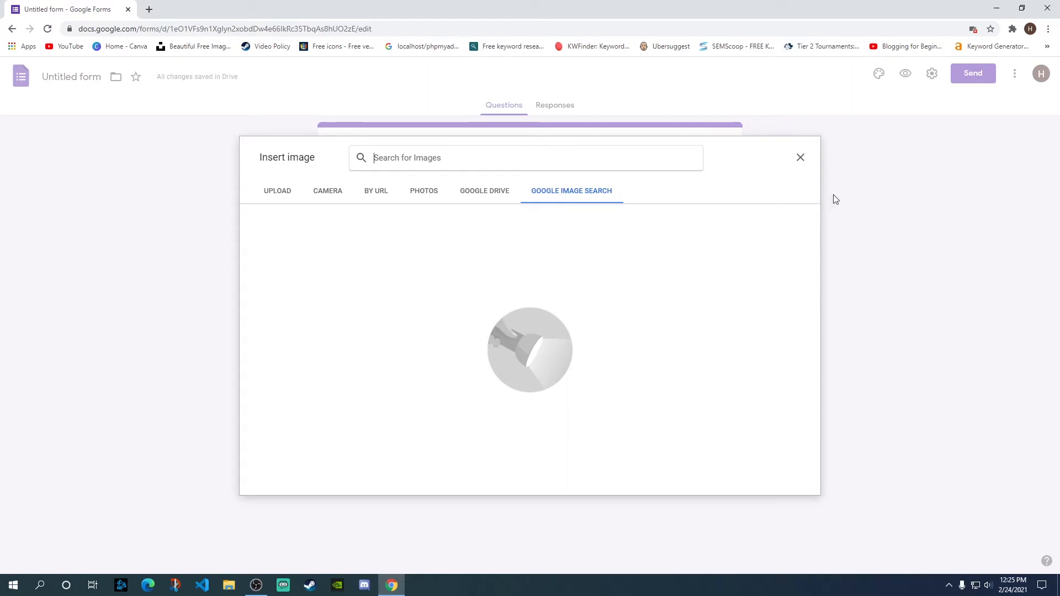
pyautogui.click(800, 161)
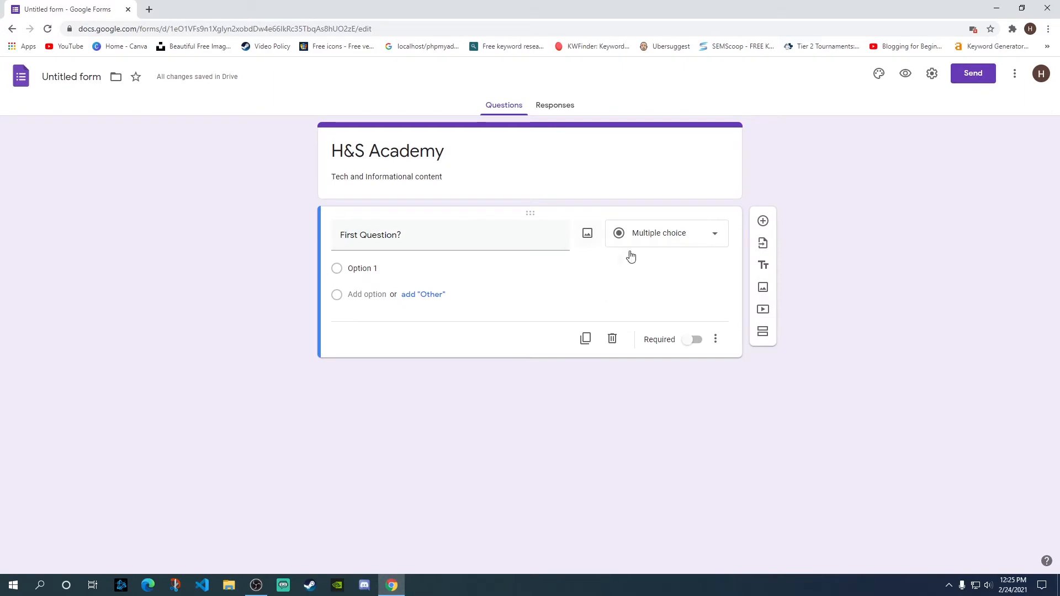
# - Review the question types available for the first question, keep Multiple choice, and mark the question as required
pyautogui.click(698, 239)
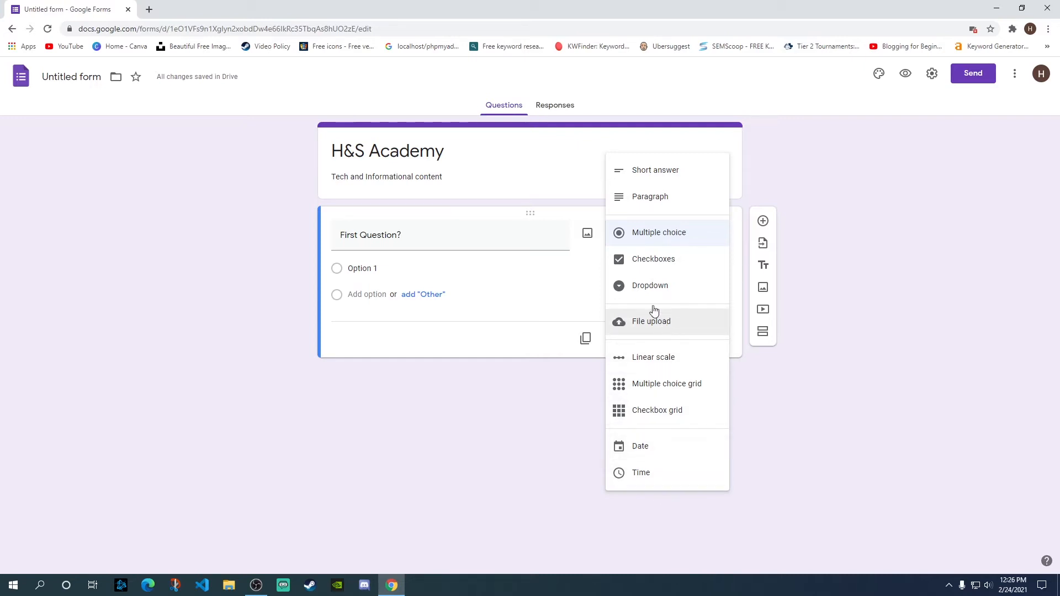
pyautogui.click(563, 268)
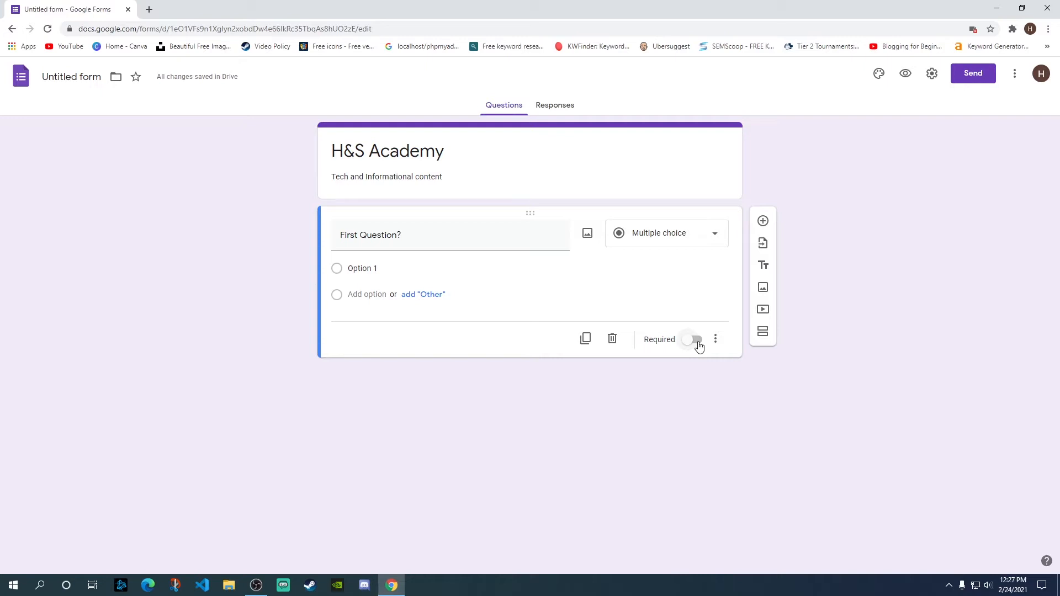
pyautogui.click(699, 345)
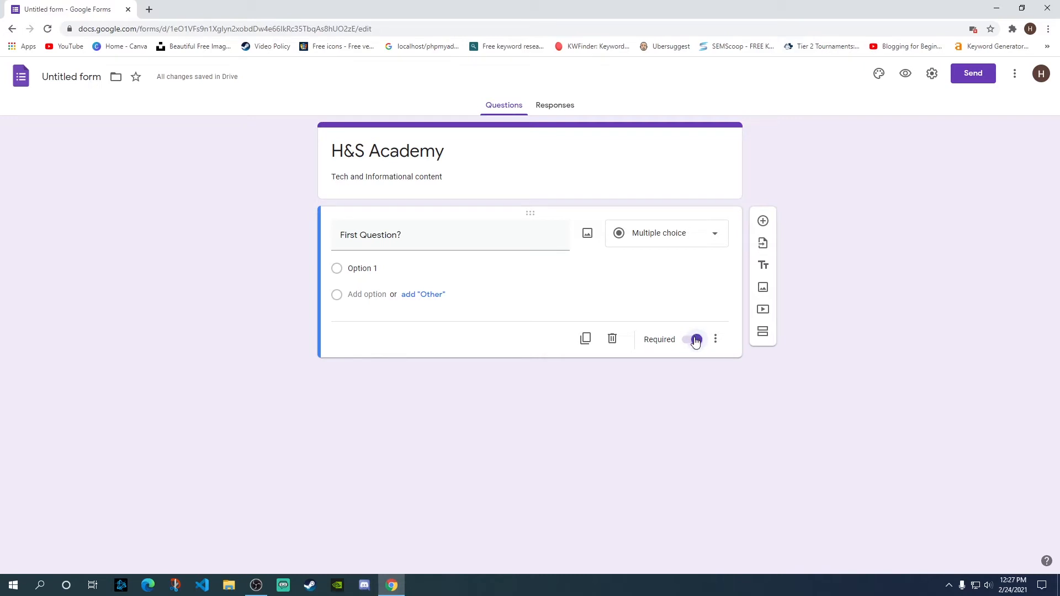
# - Duplicate the required First Question? and add a new blank multiple choice question below the copy
pyautogui.click(586, 339)
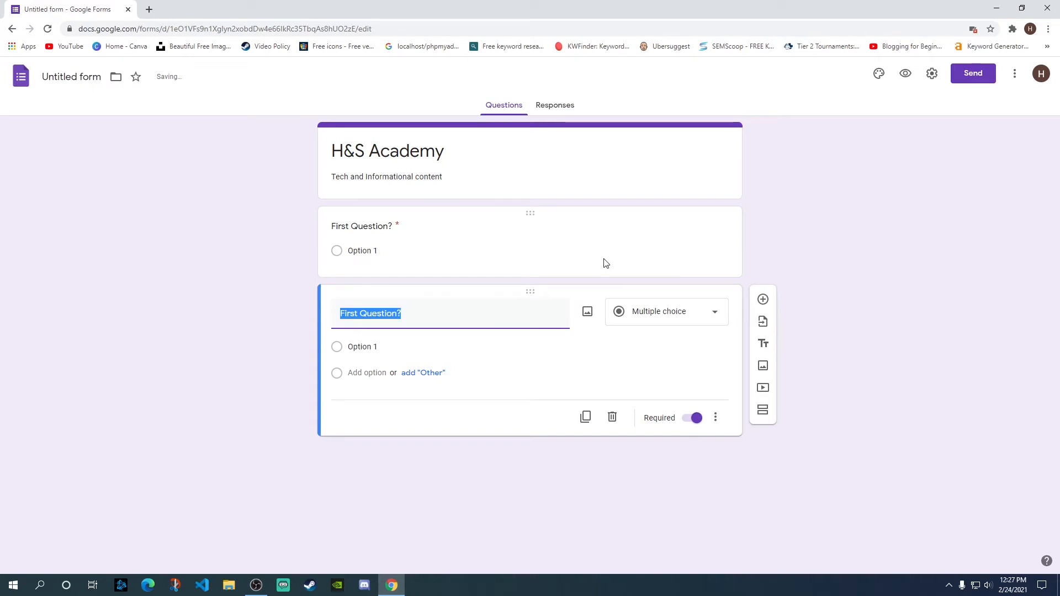
pyautogui.click(764, 300)
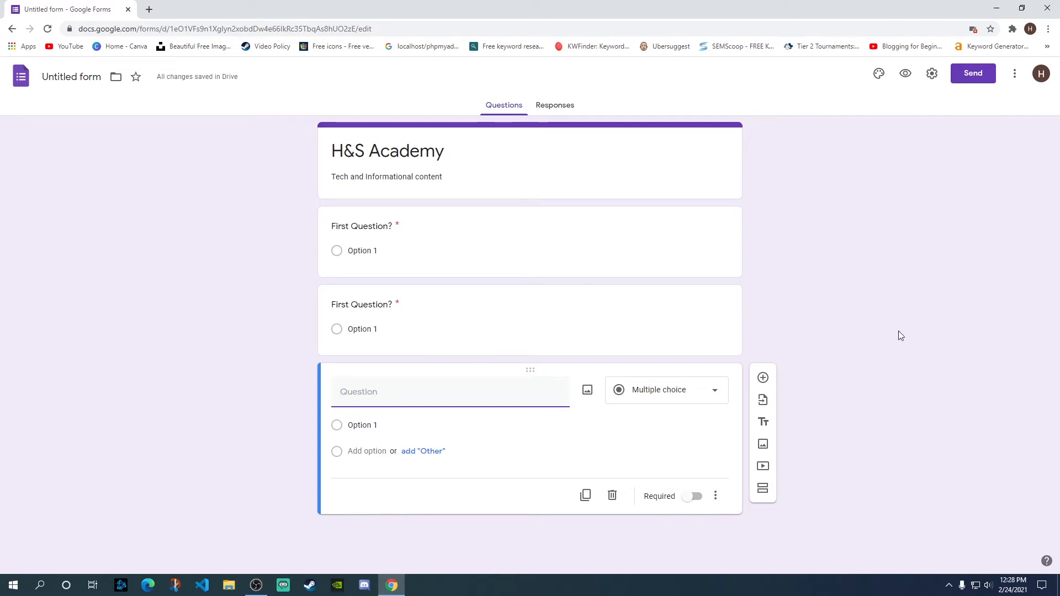
# - Review the forms available for importing questions, select Untitled form, and leave without importing anything
pyautogui.click(764, 402)
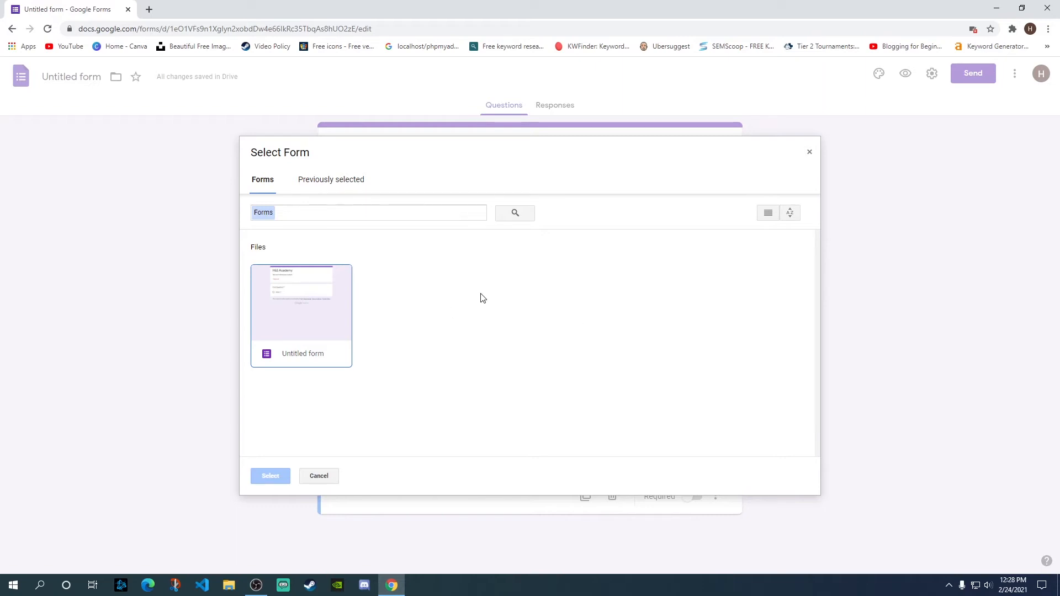
pyautogui.click(311, 306)
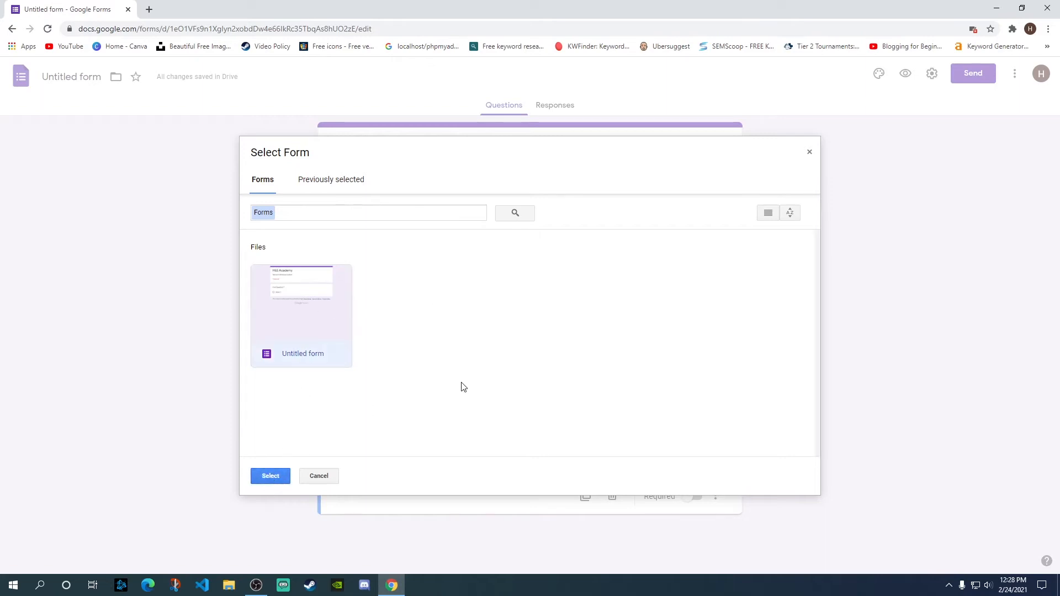
pyautogui.click(319, 476)
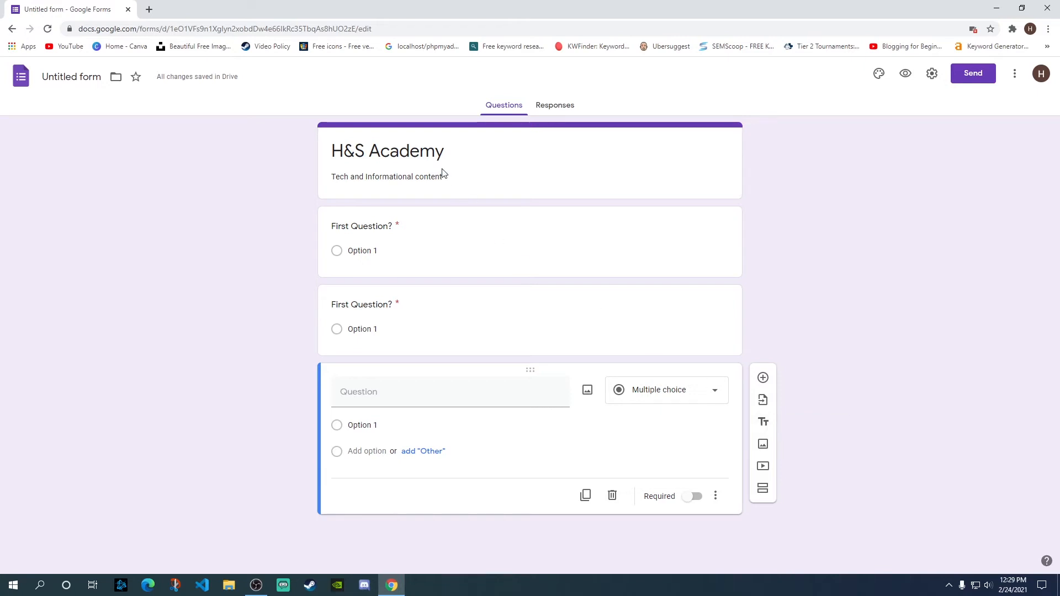
# - Review the image sources for a standalone image below the form title, including Google Image Search, and leave without inserting one
pyautogui.click(418, 154)
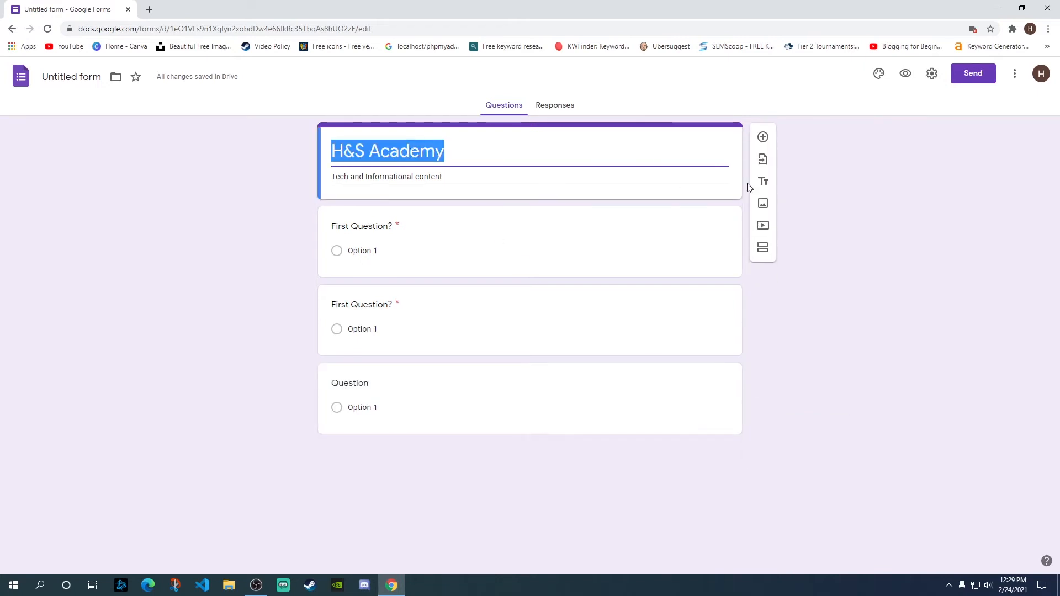
pyautogui.click(651, 247)
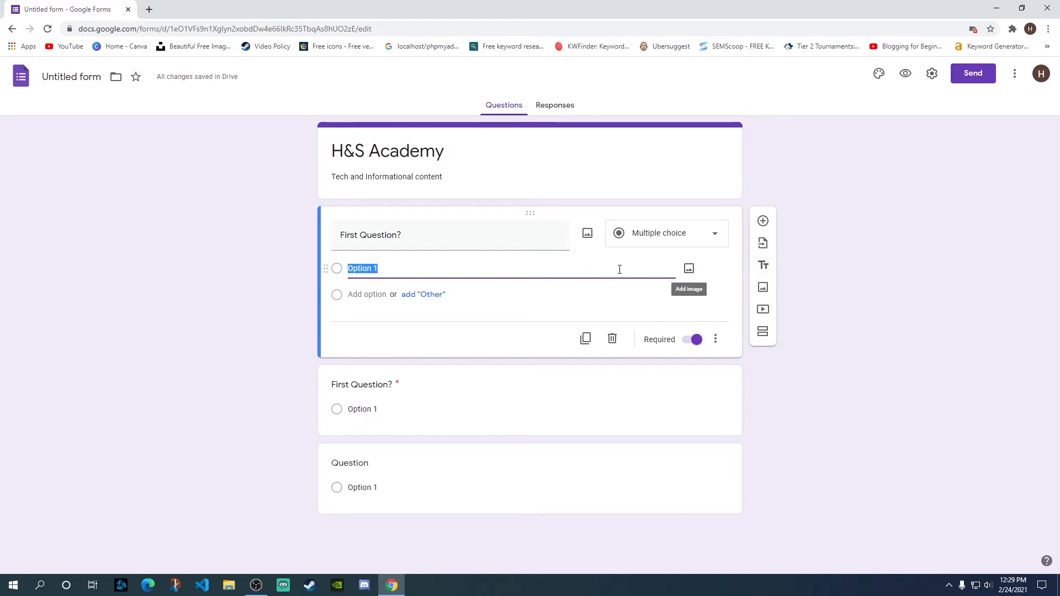
pyautogui.click(681, 152)
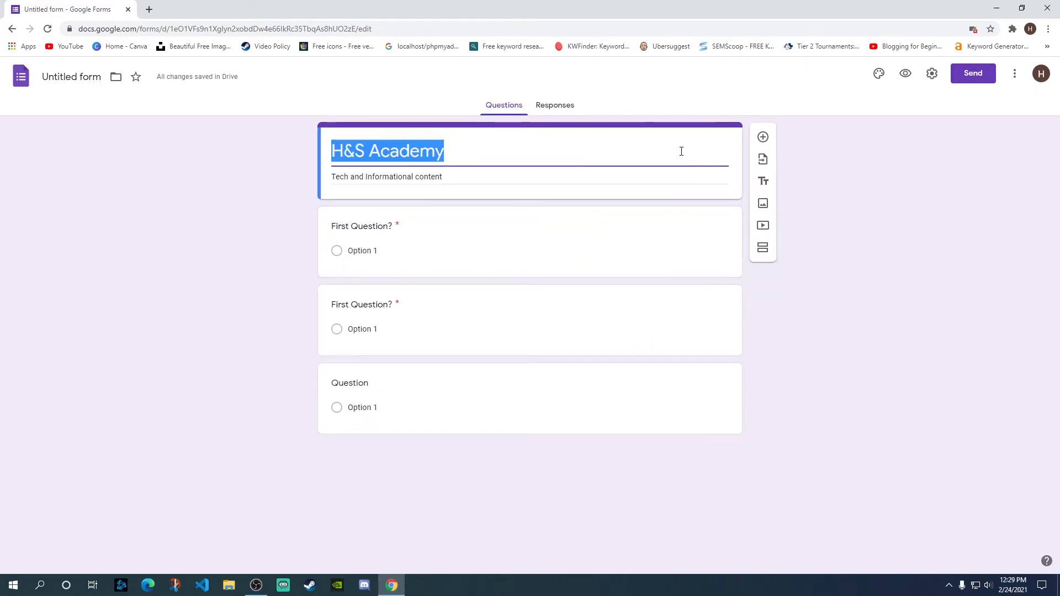
pyautogui.click(763, 205)
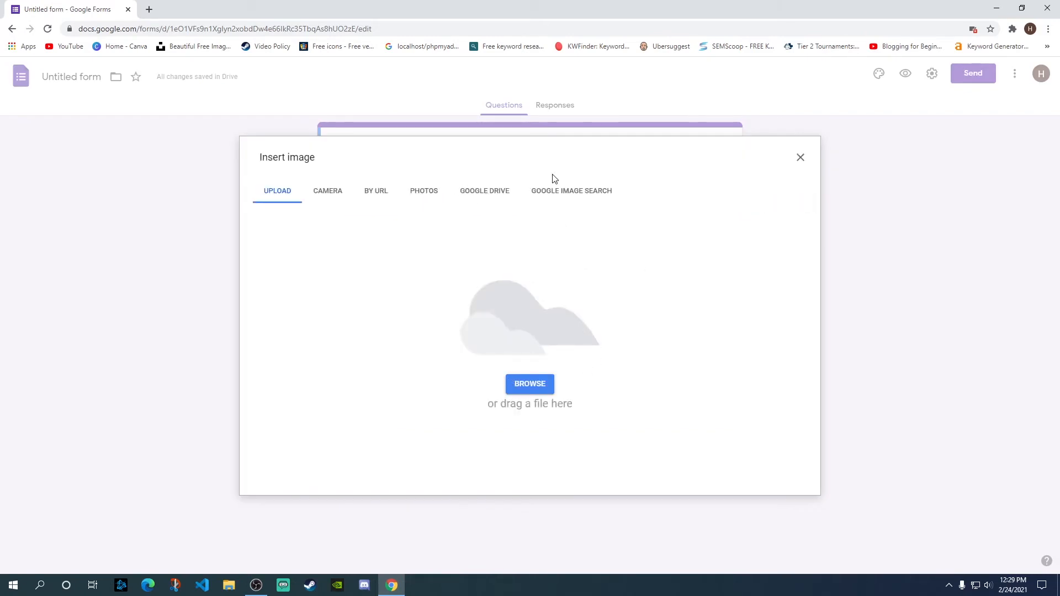
pyautogui.click(577, 196)
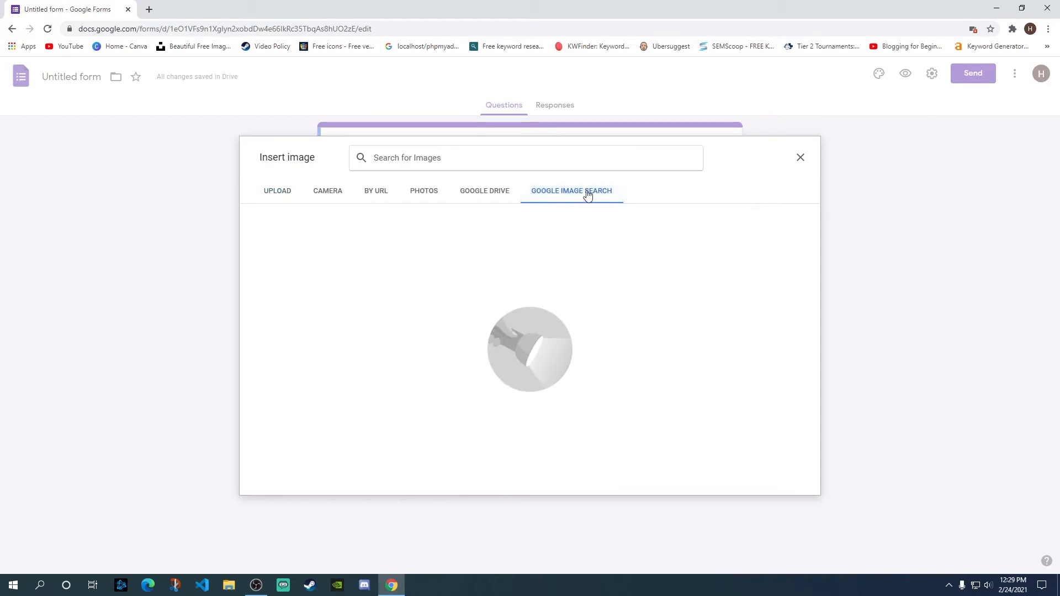
pyautogui.click(800, 158)
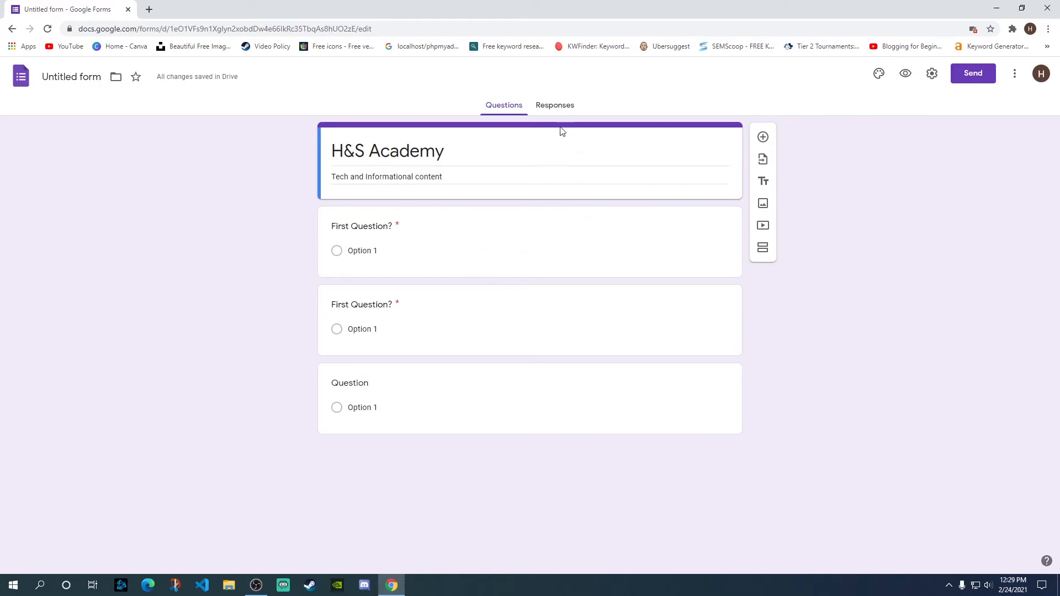
# - Examine the form's responses page and its response management options, and return to the questions
pyautogui.click(557, 108)
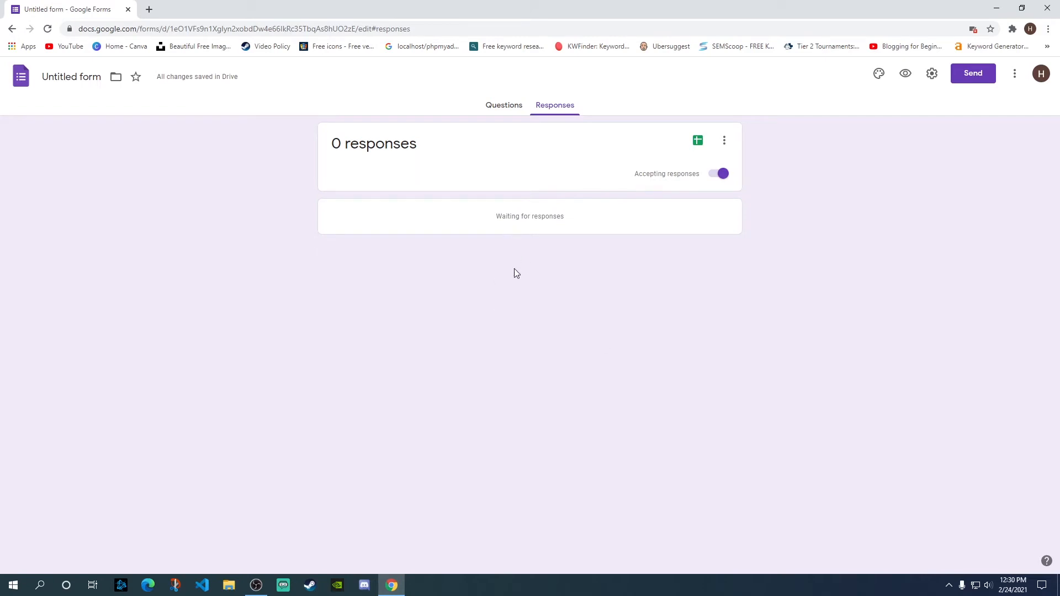
pyautogui.click(724, 140)
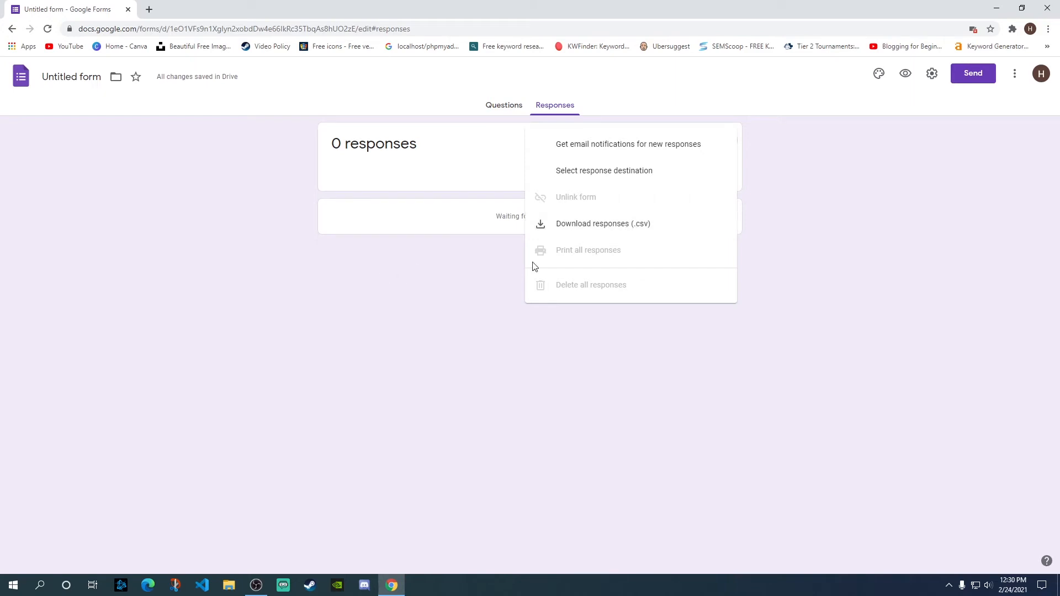
pyautogui.click(455, 286)
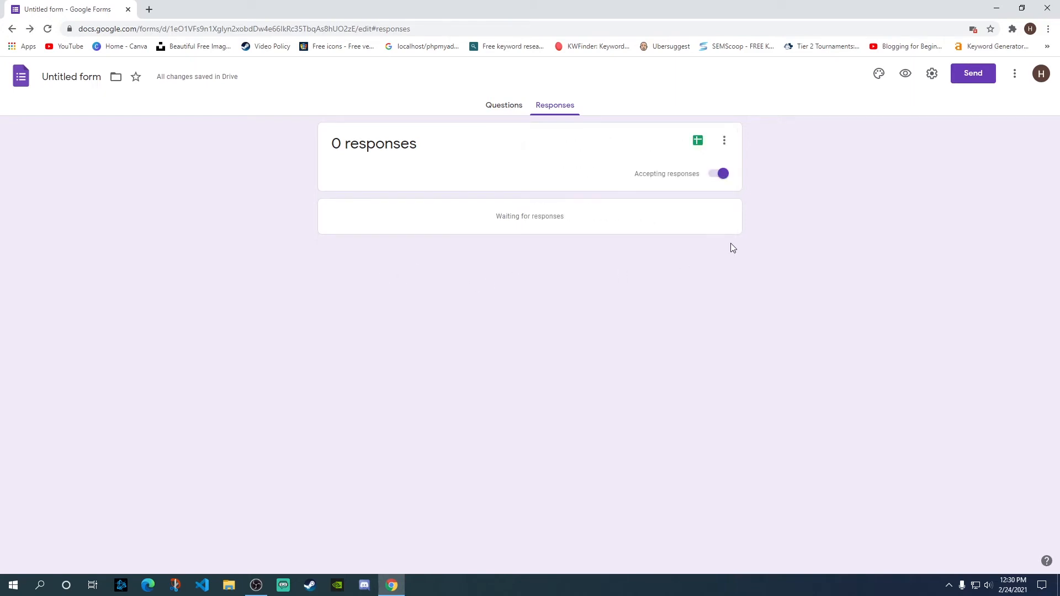
pyautogui.click(498, 105)
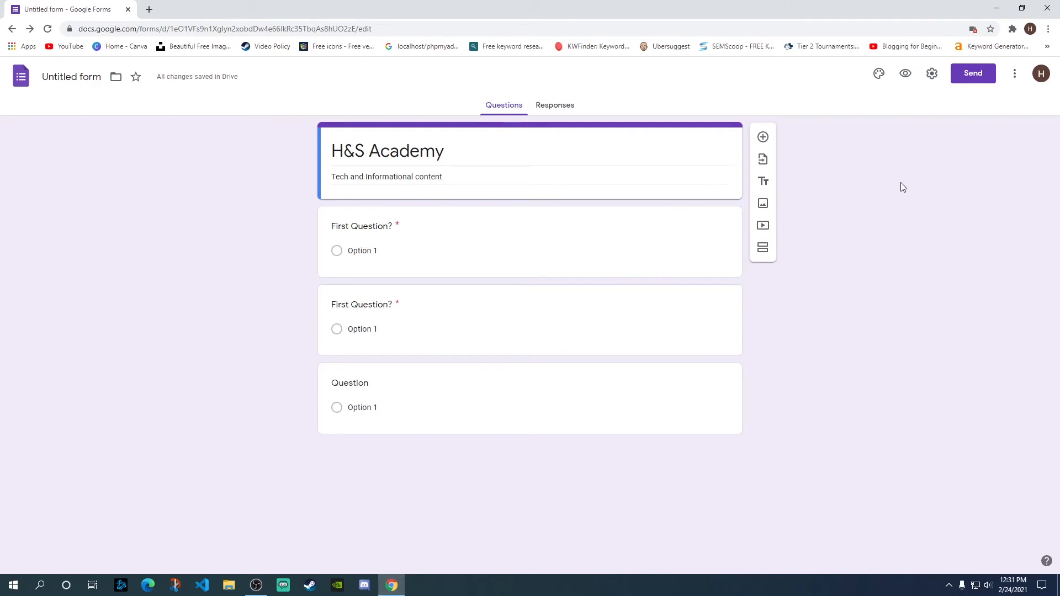
# - Preview the form as respondents see it, compare it with the editor, and close the preview
pyautogui.click(906, 75)
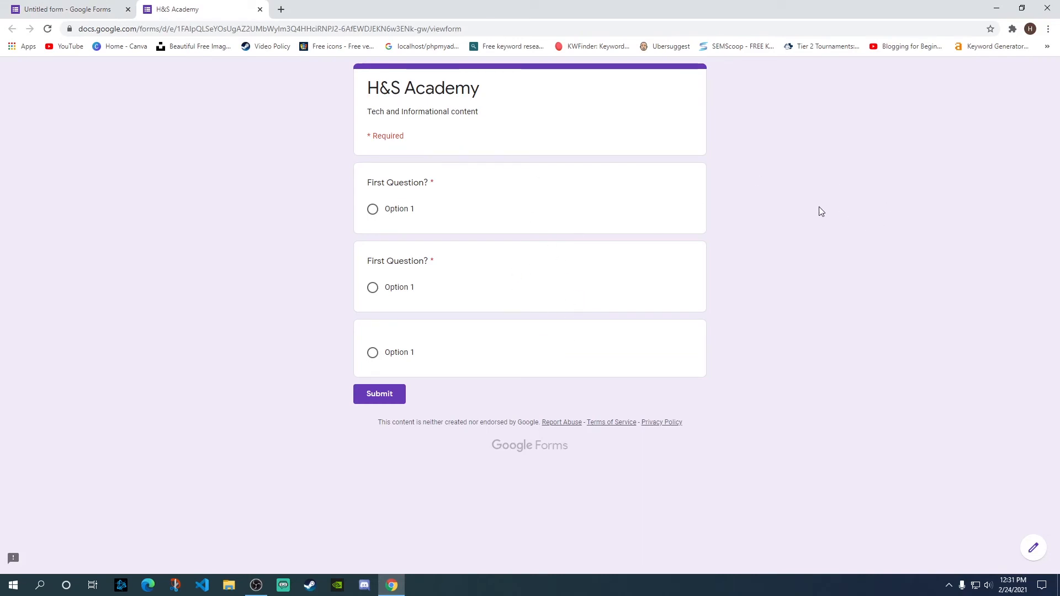
pyautogui.click(72, 3)
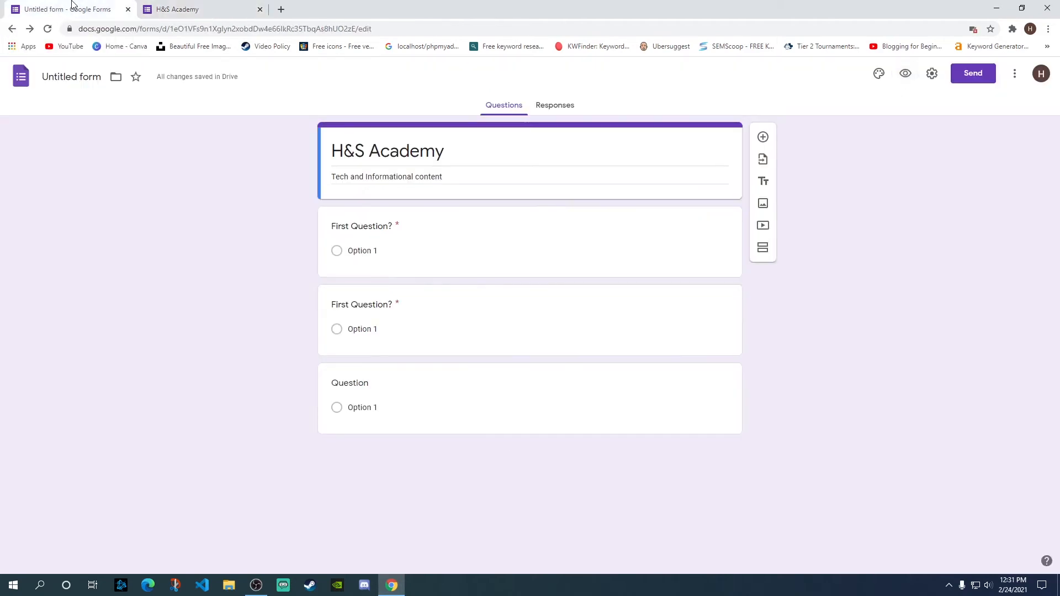
pyautogui.click(187, 5)
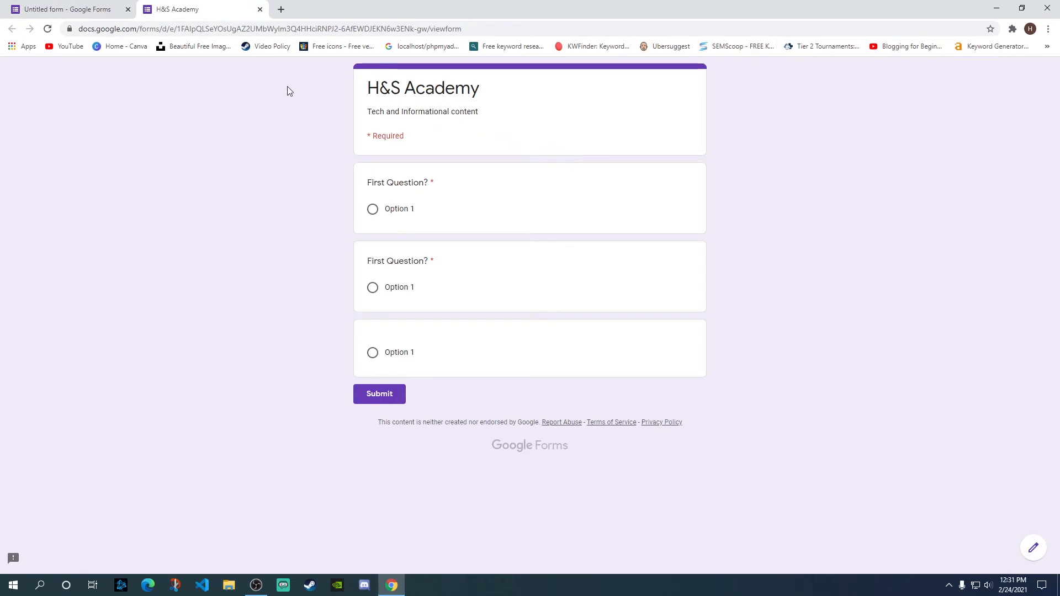
pyautogui.click(260, 10)
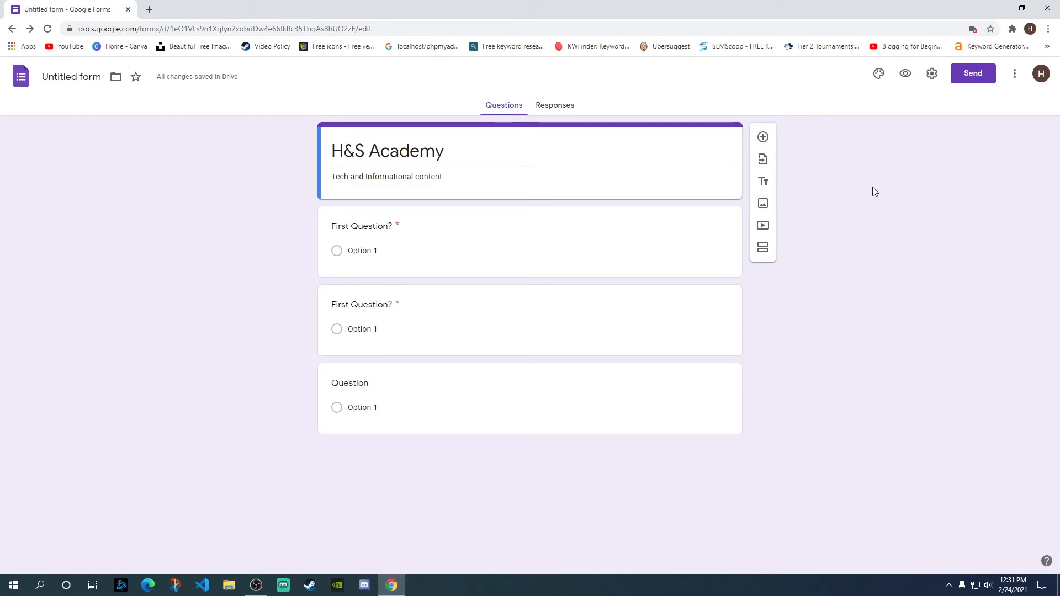
# - Insert the Work and School theme image of an open book with heart-shaped pages as the form's header
pyautogui.click(879, 74)
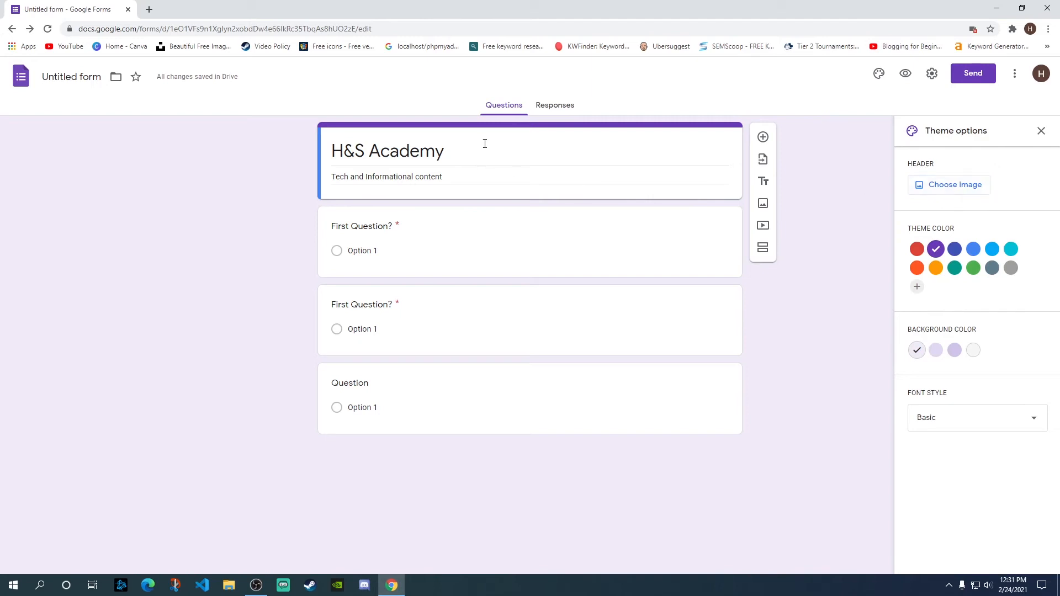
pyautogui.click(963, 189)
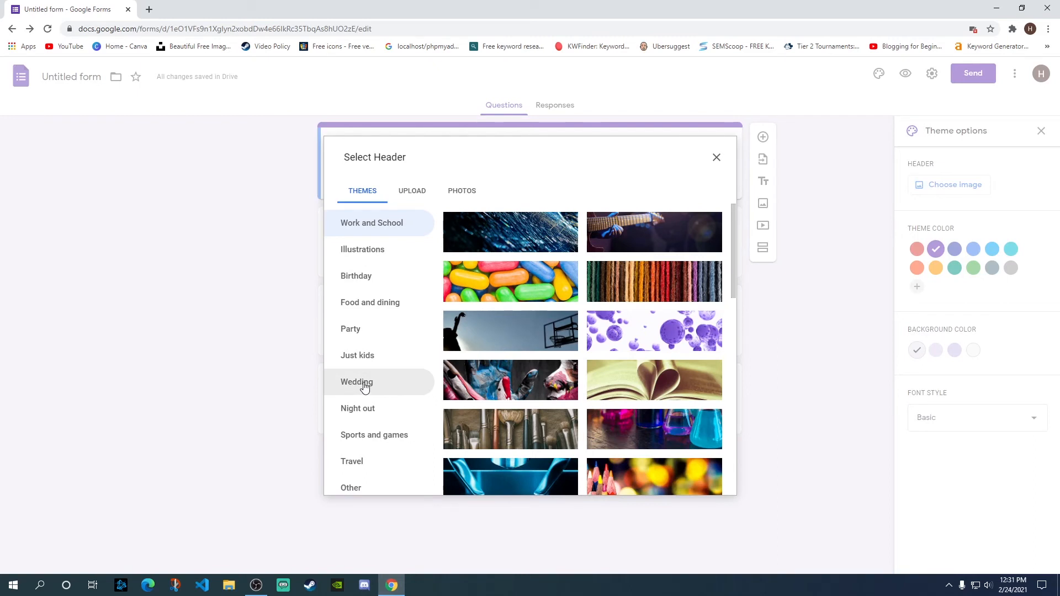
pyautogui.click(631, 379)
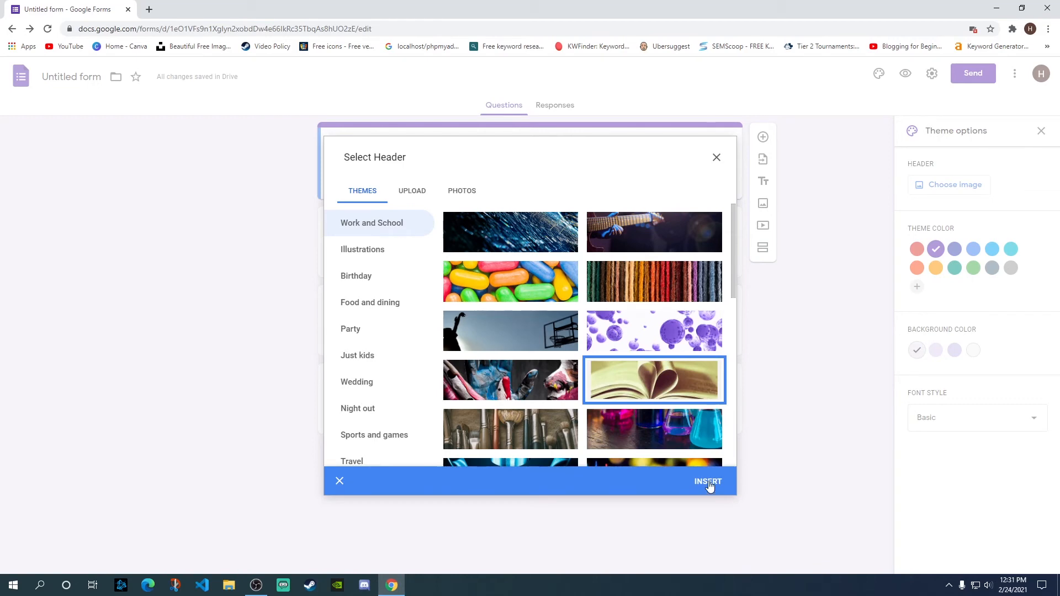
pyautogui.click(707, 482)
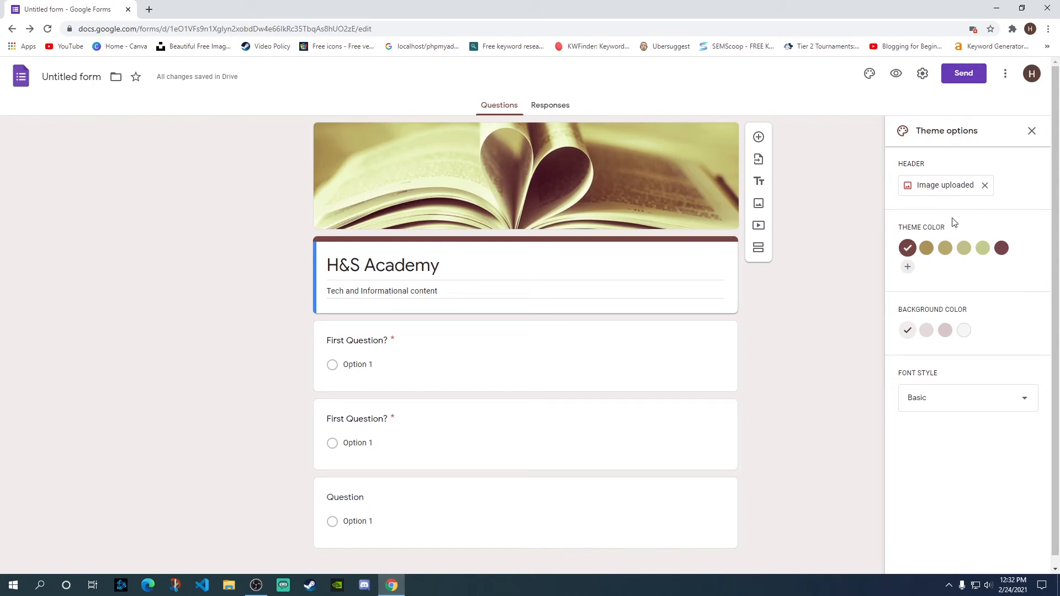
# - Try darker background shades, restore the lightest one, and set the theme color to the second swatch, dark gold
pyautogui.click(945, 249)
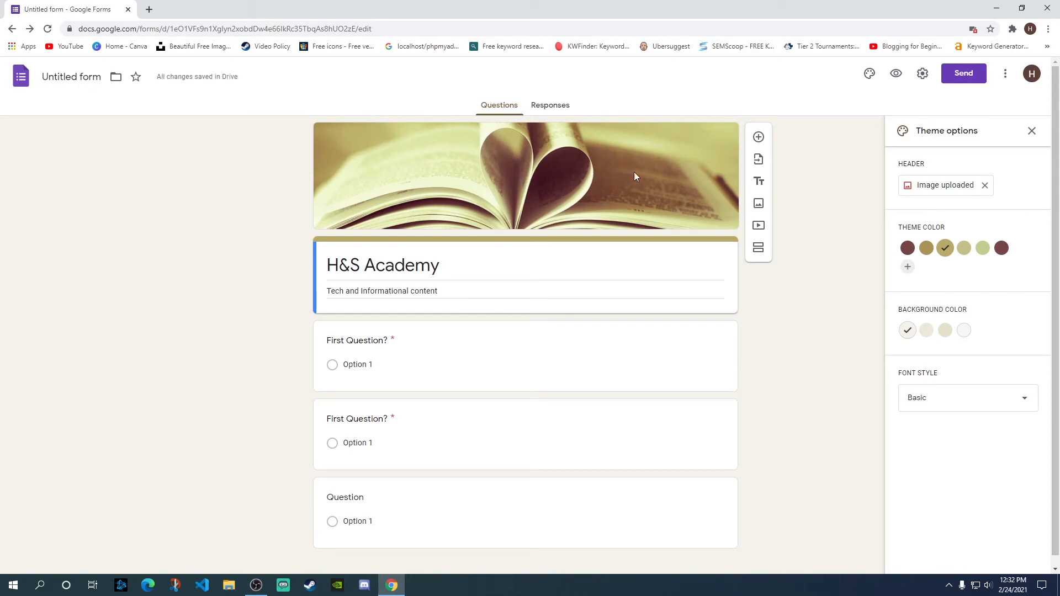
pyautogui.click(927, 331)
pyautogui.click(943, 332)
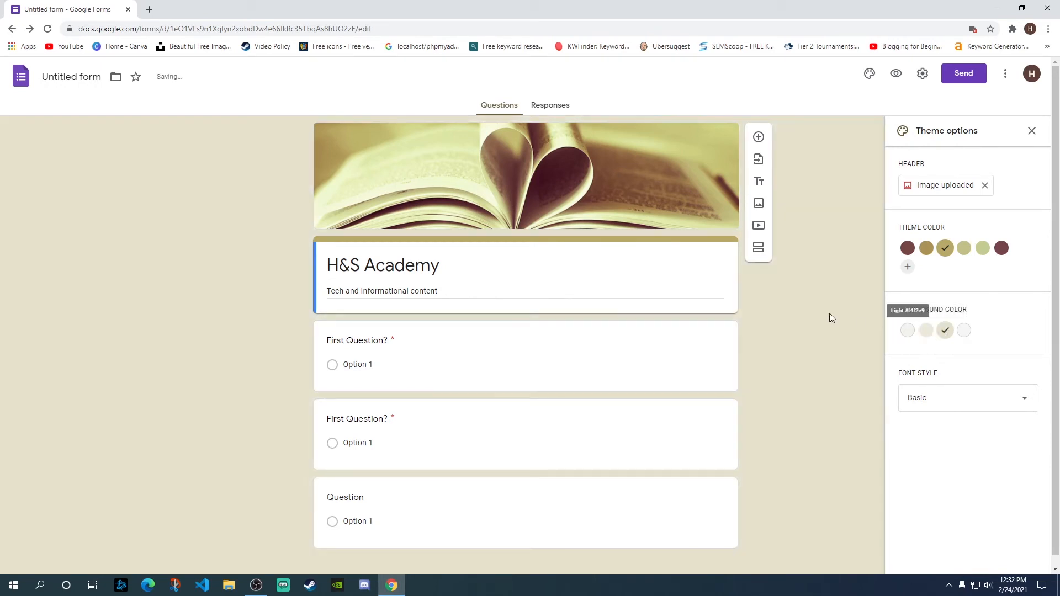
pyautogui.click(907, 333)
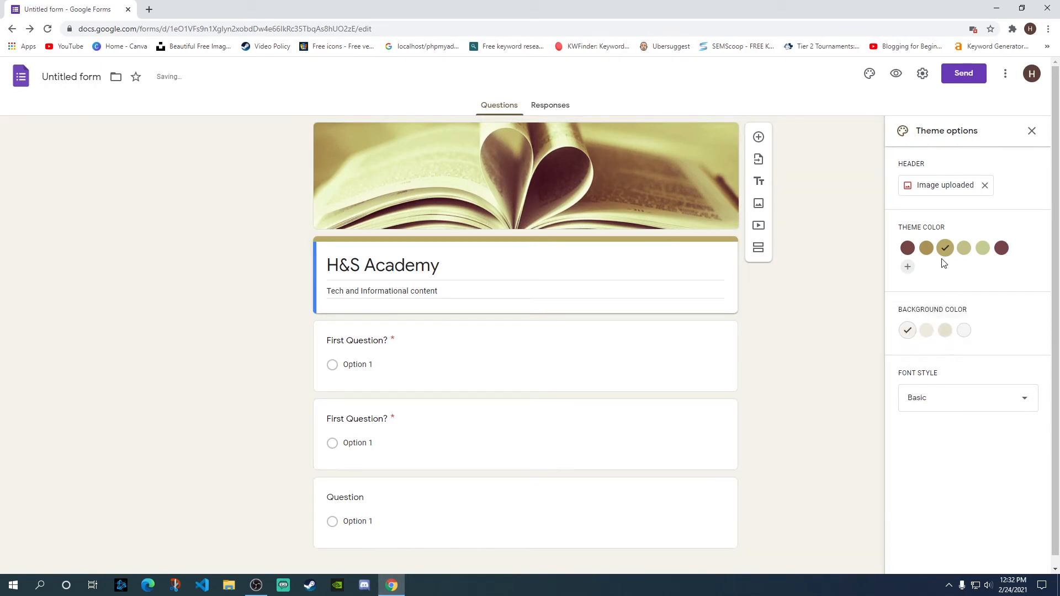
pyautogui.click(927, 249)
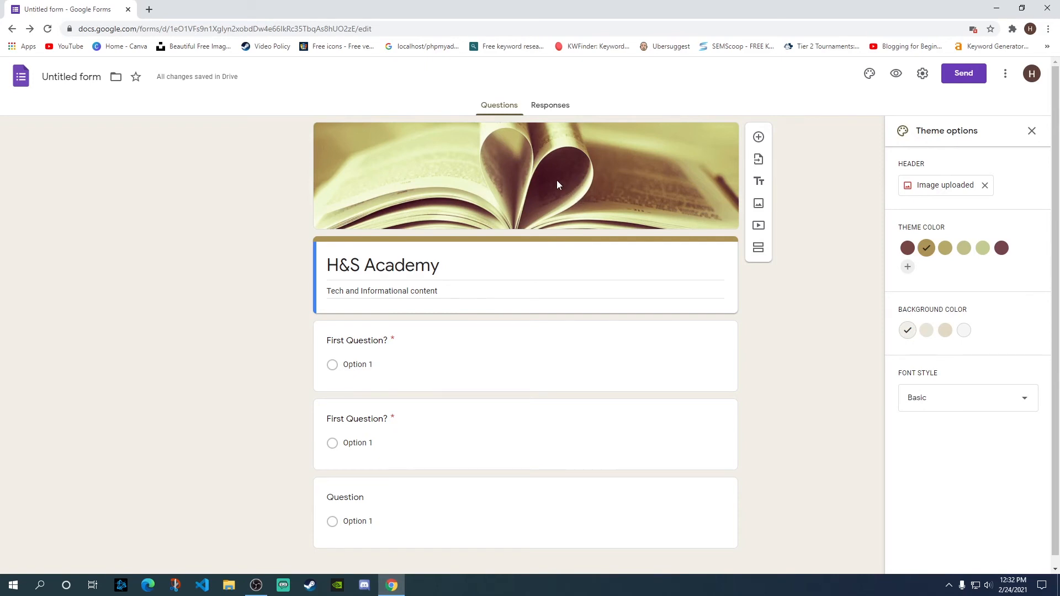
# - Try a custom green theme color, #00ff1e, and discard it
pyautogui.click(908, 267)
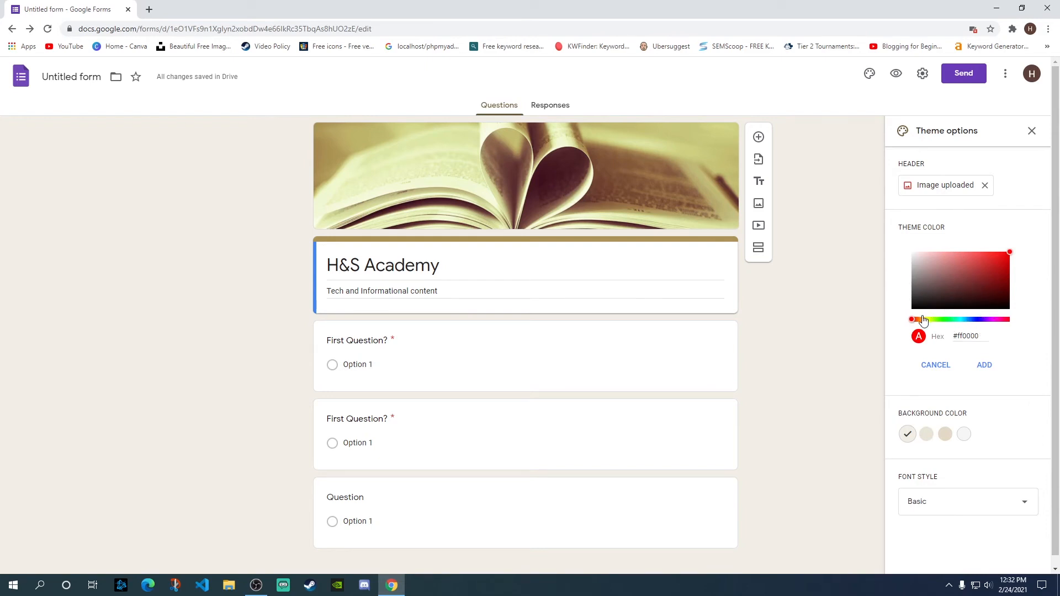
pyautogui.moveTo(914, 319)
pyautogui.mouseDown()
pyautogui.moveTo(1003, 326)
pyautogui.moveTo(912, 327)
pyautogui.moveTo(986, 323)
pyautogui.moveTo(947, 323)
pyautogui.mouseUp()
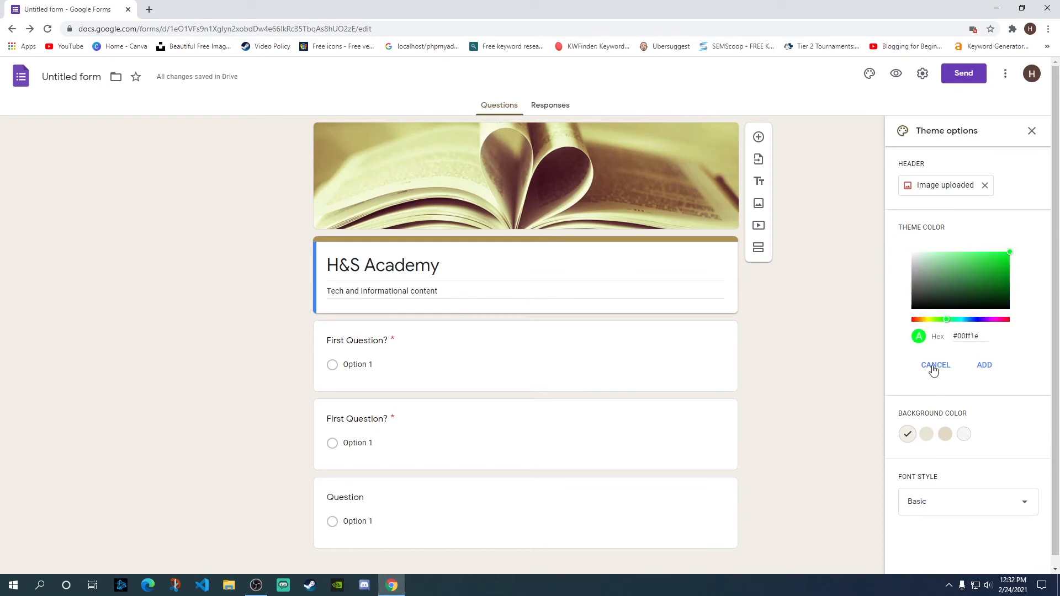
pyautogui.click(934, 367)
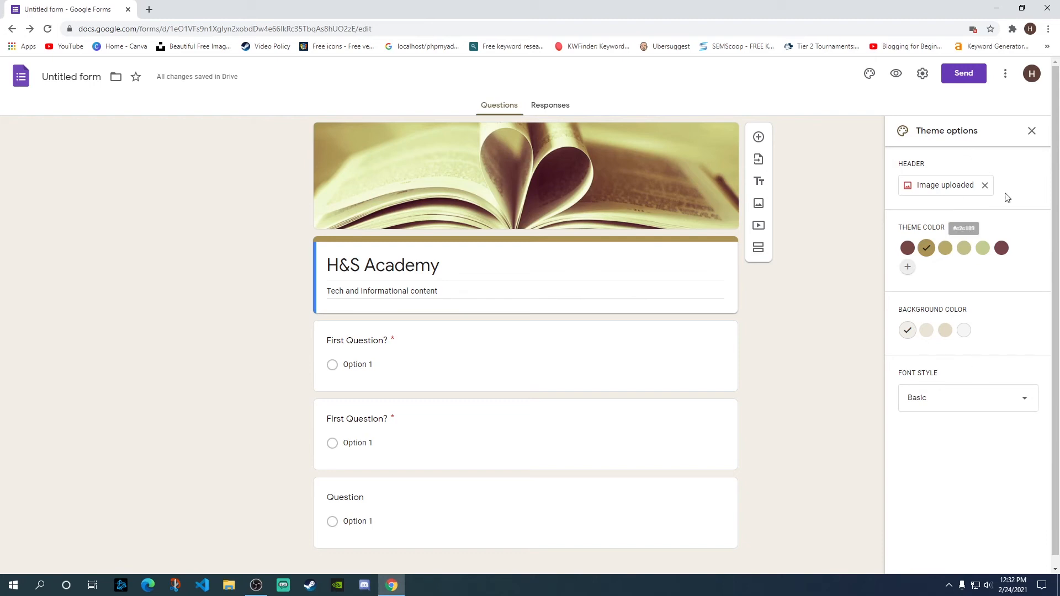
# - Review the available font styles for the form, including Decorative, Formal and Playful, and keep Basic
pyautogui.click(958, 408)
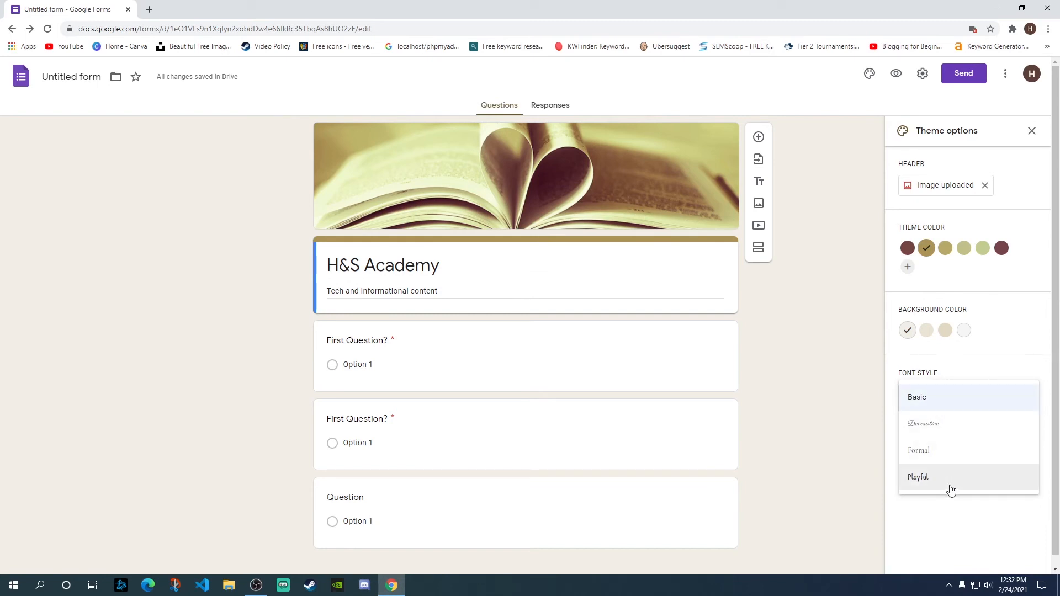
pyautogui.click(837, 324)
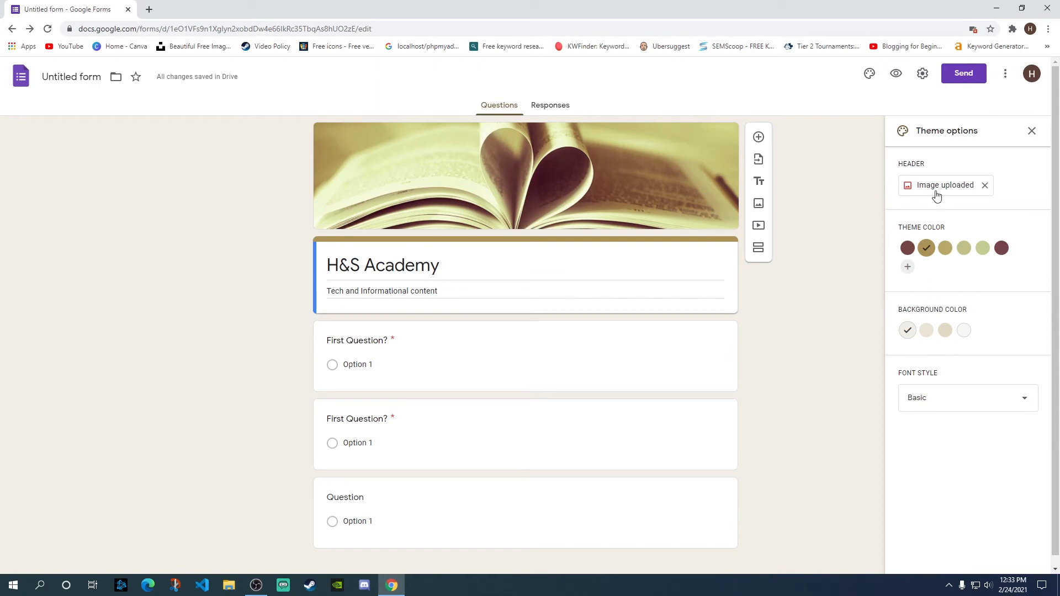
# - Close the theme options and, in the form settings, try email address collection with response receipts set to Always, and clear both options
pyautogui.click(1032, 131)
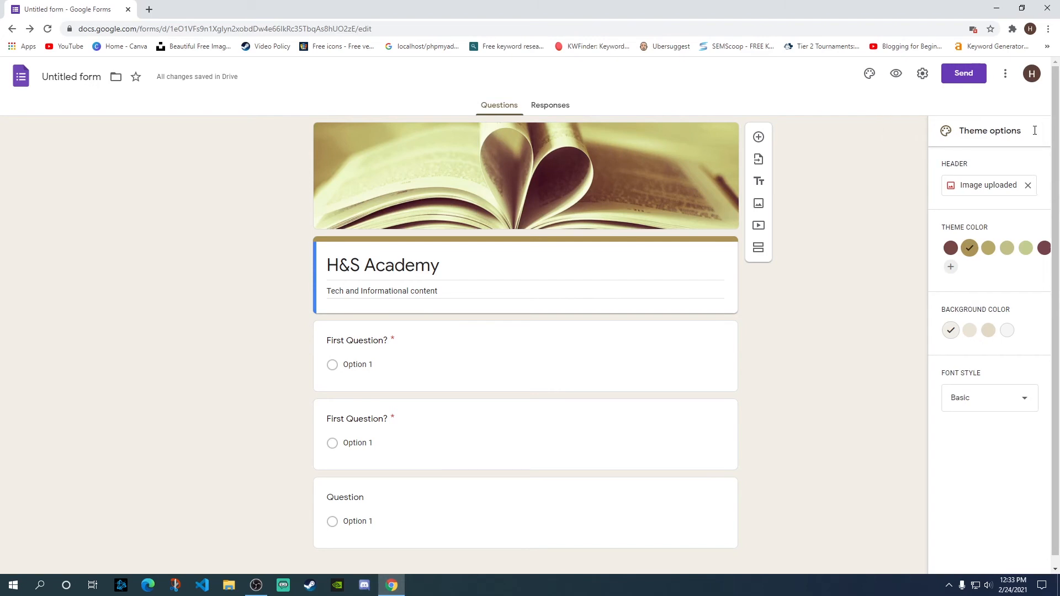
pyautogui.click(922, 78)
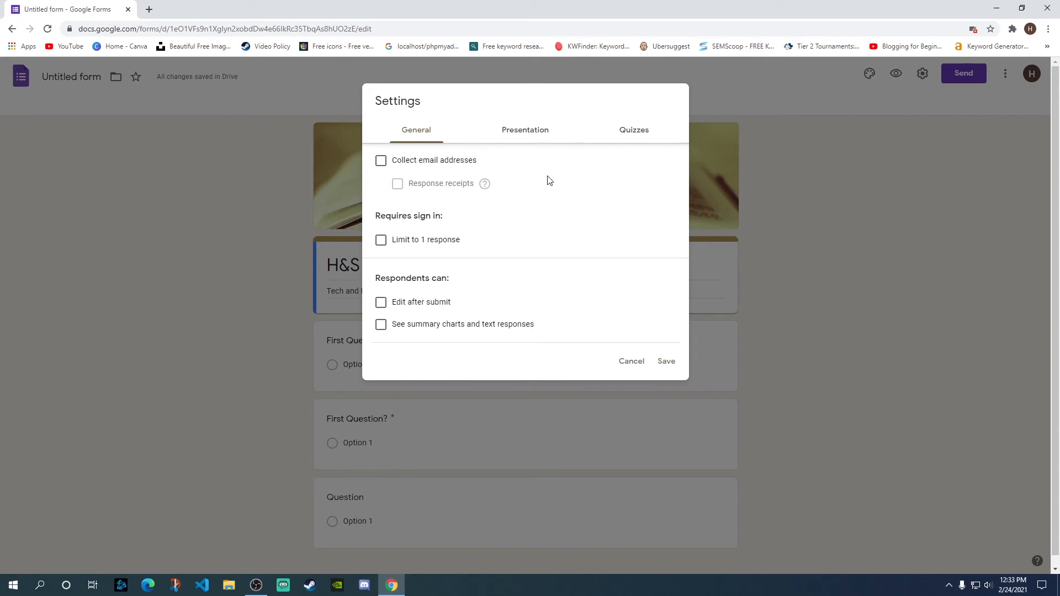
pyautogui.click(405, 163)
pyautogui.click(398, 184)
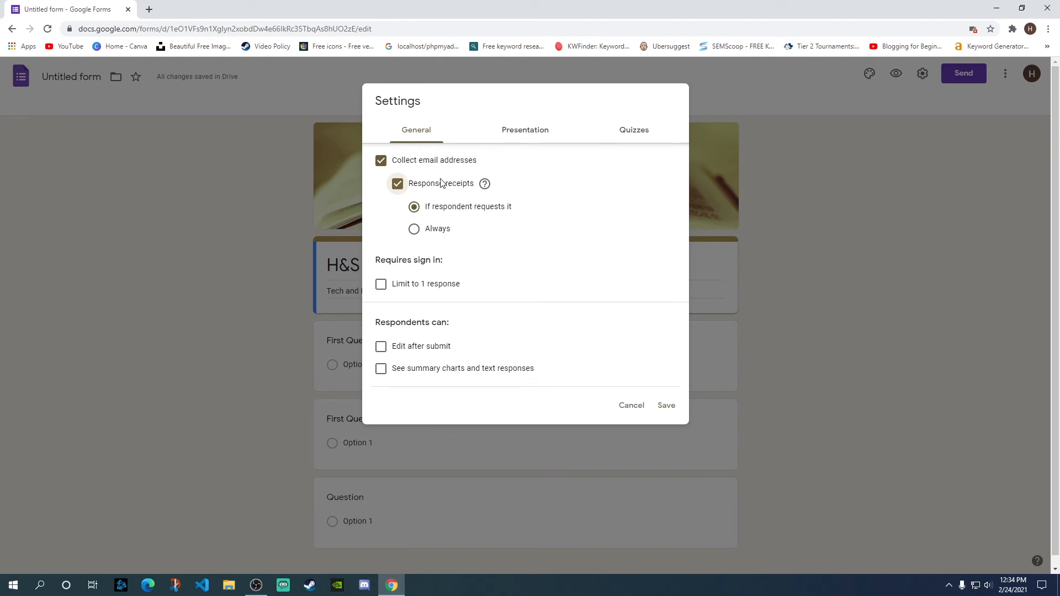
pyautogui.click(438, 233)
pyautogui.click(399, 186)
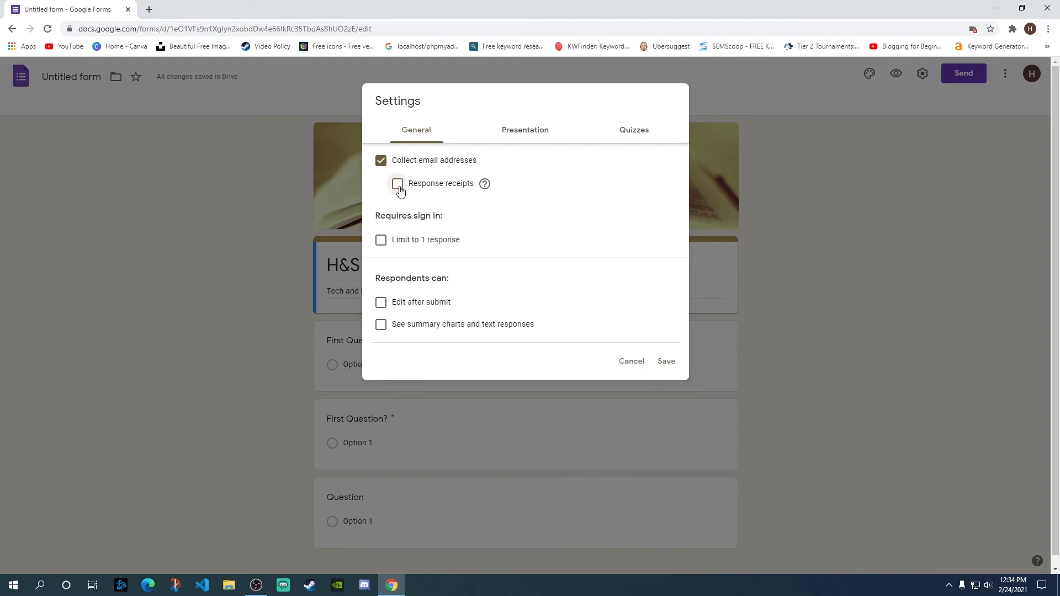
pyautogui.click(381, 162)
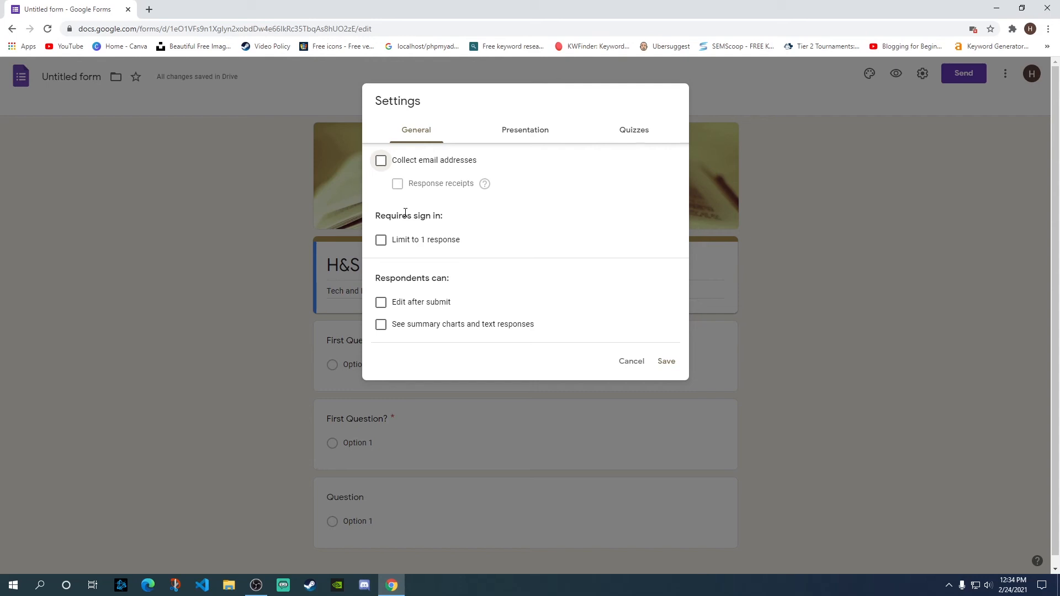
# - Try allowing respondents to edit after submit, turn it back off, and view the Presentation settings
pyautogui.click(420, 305)
pyautogui.click(419, 305)
pyautogui.click(511, 133)
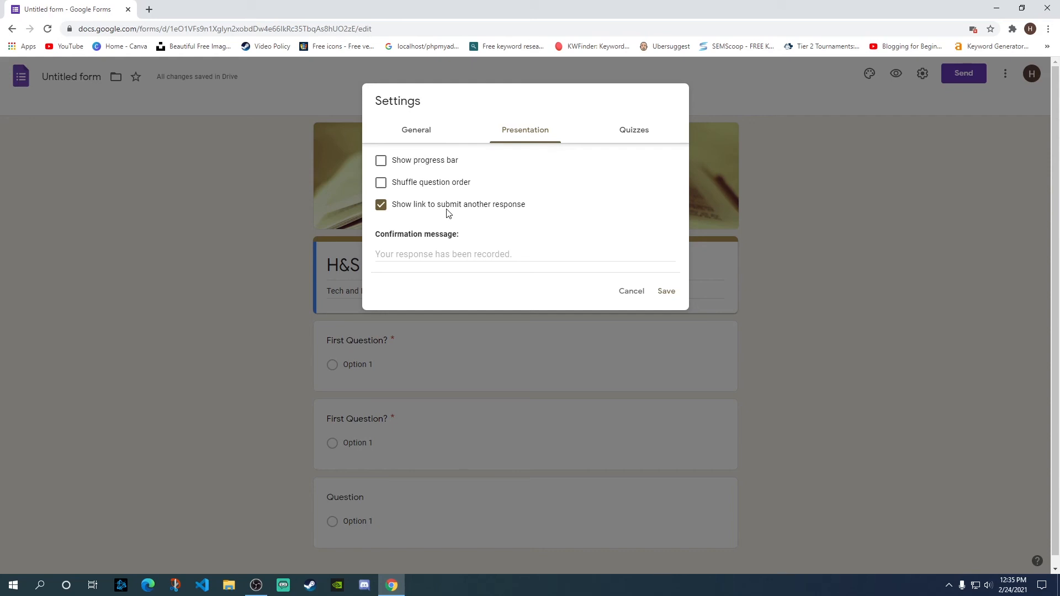
# - Try making the form a quiz with grades released later, after manual review, and discard the settings changes
pyautogui.click(638, 134)
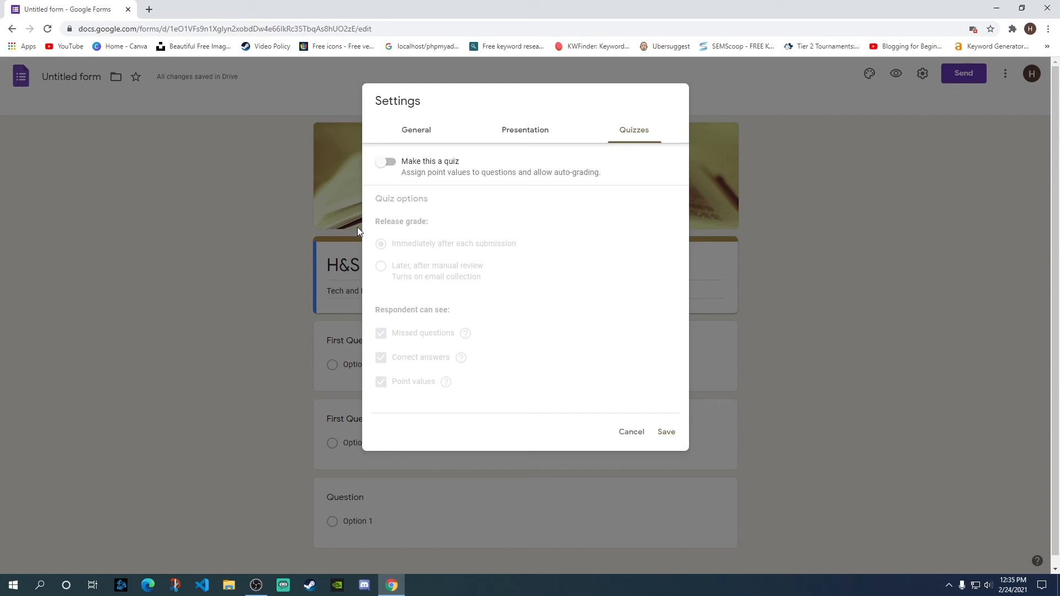
pyautogui.click(391, 163)
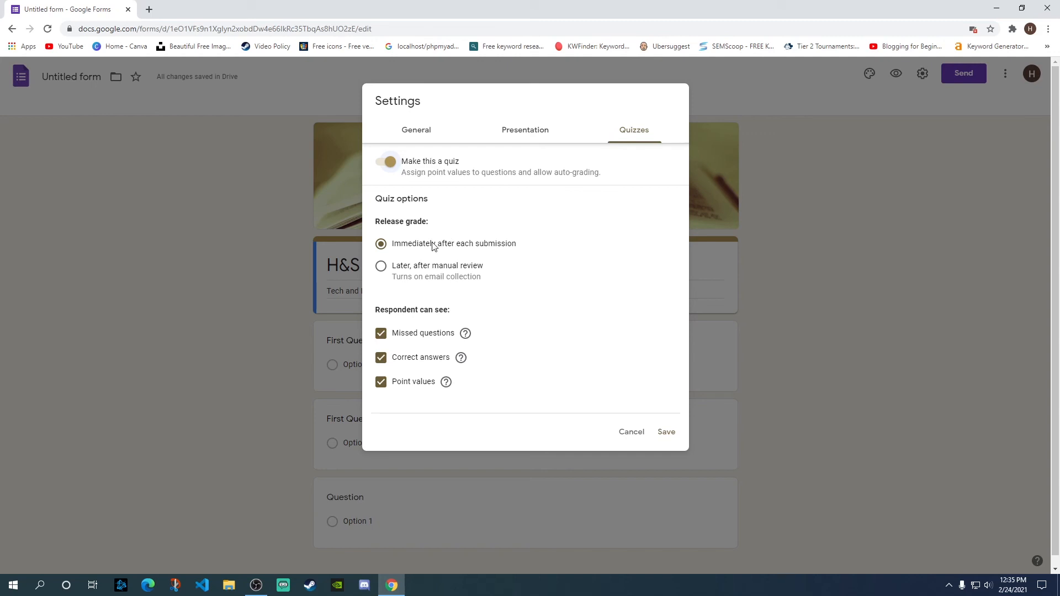
pyautogui.click(421, 270)
pyautogui.click(385, 163)
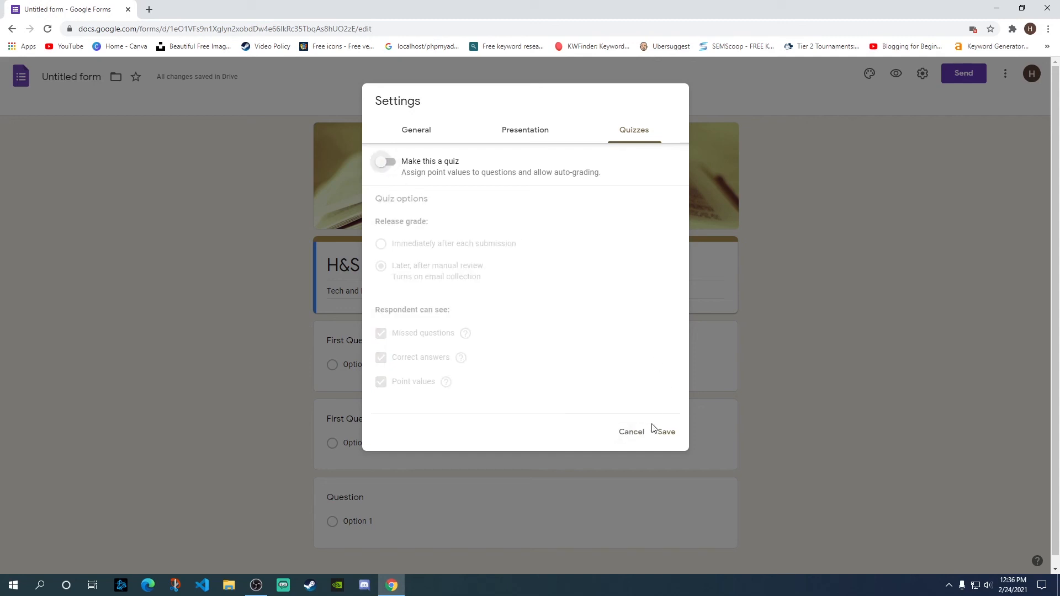
pyautogui.click(633, 431)
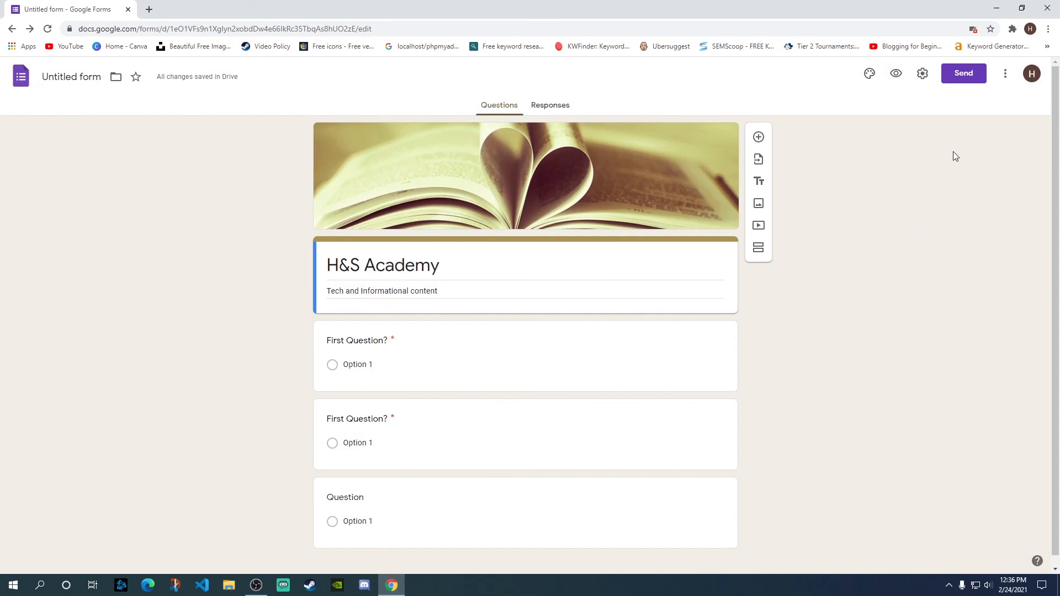
# - Review the ways to send the form: email with the form included, link and embed HTML, and close without sending
pyautogui.click(972, 76)
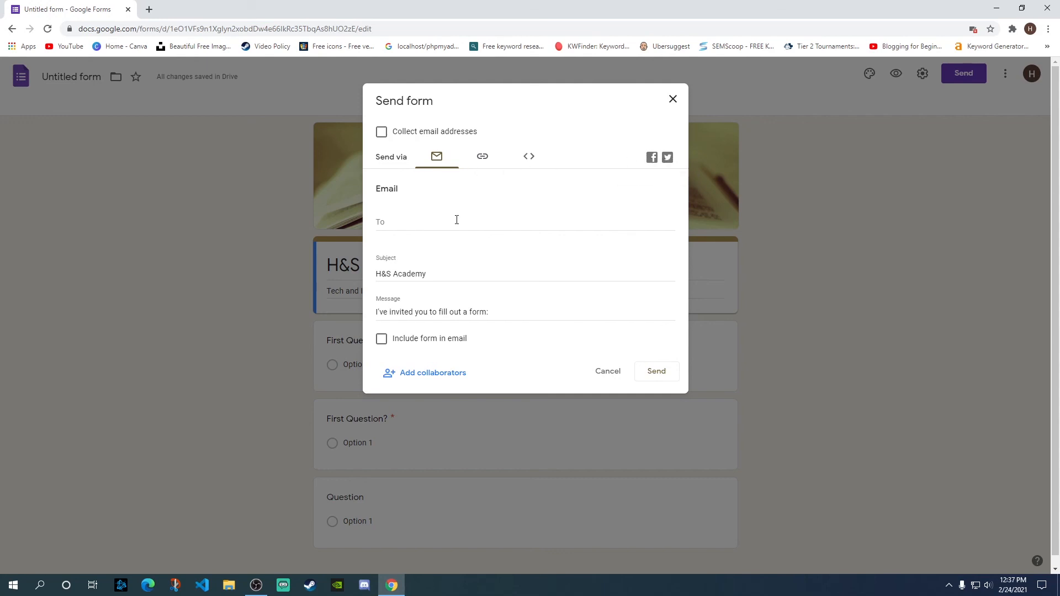
pyautogui.click(412, 342)
pyautogui.click(481, 158)
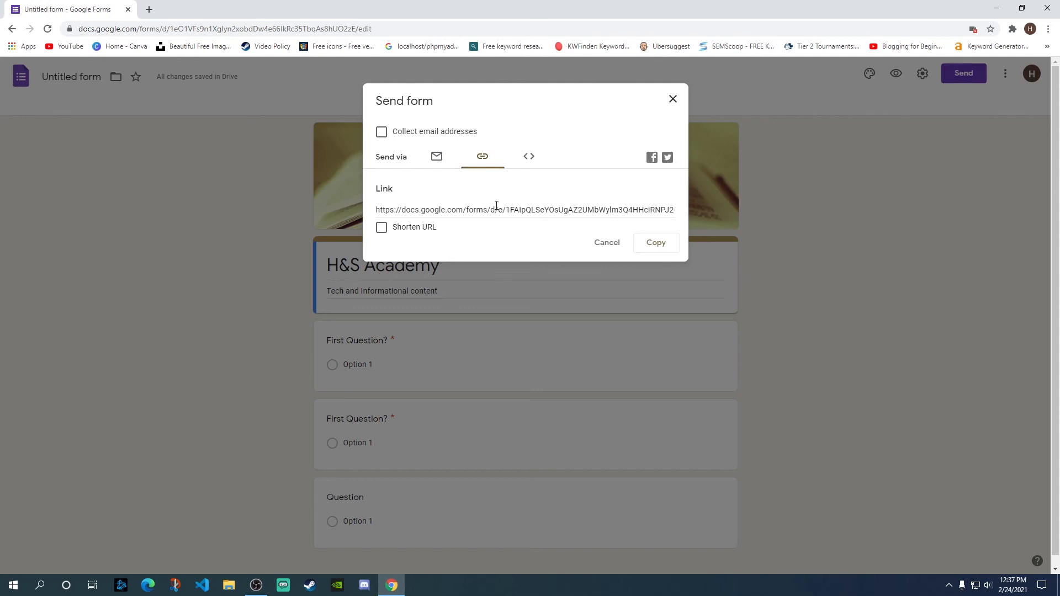
pyautogui.click(528, 160)
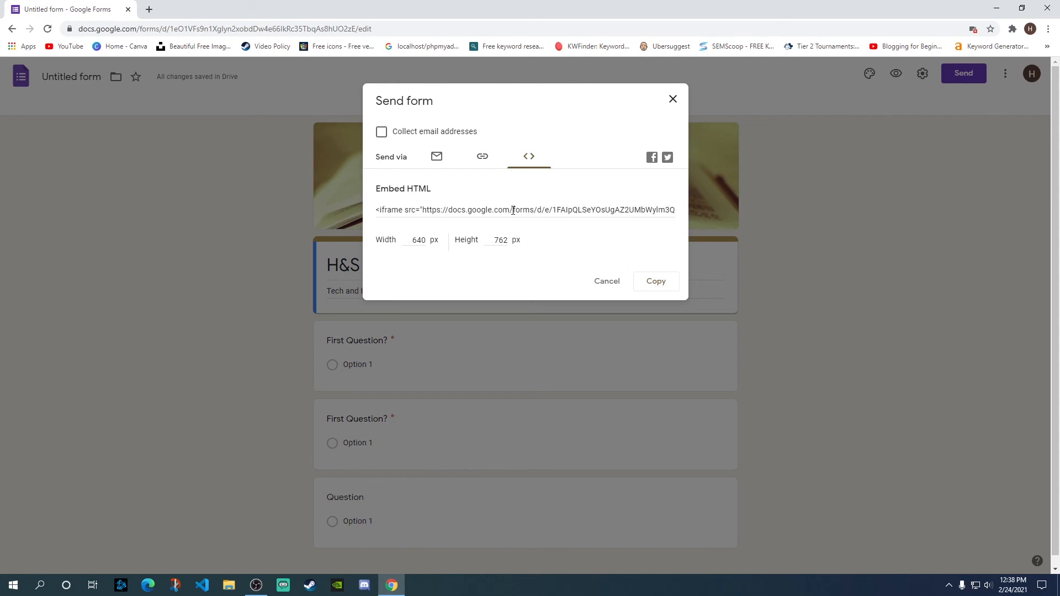
pyautogui.click(673, 102)
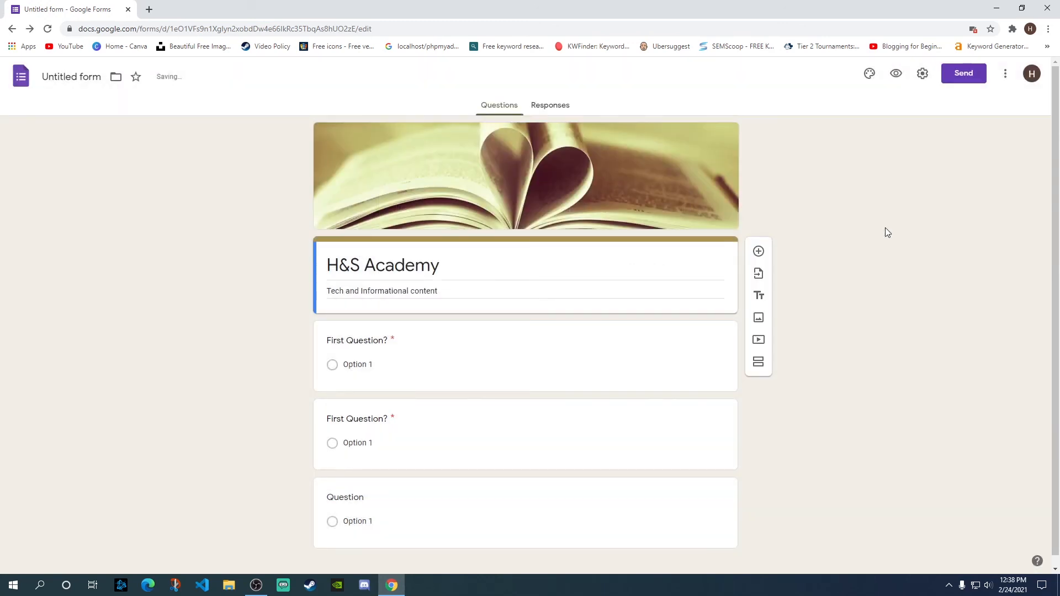